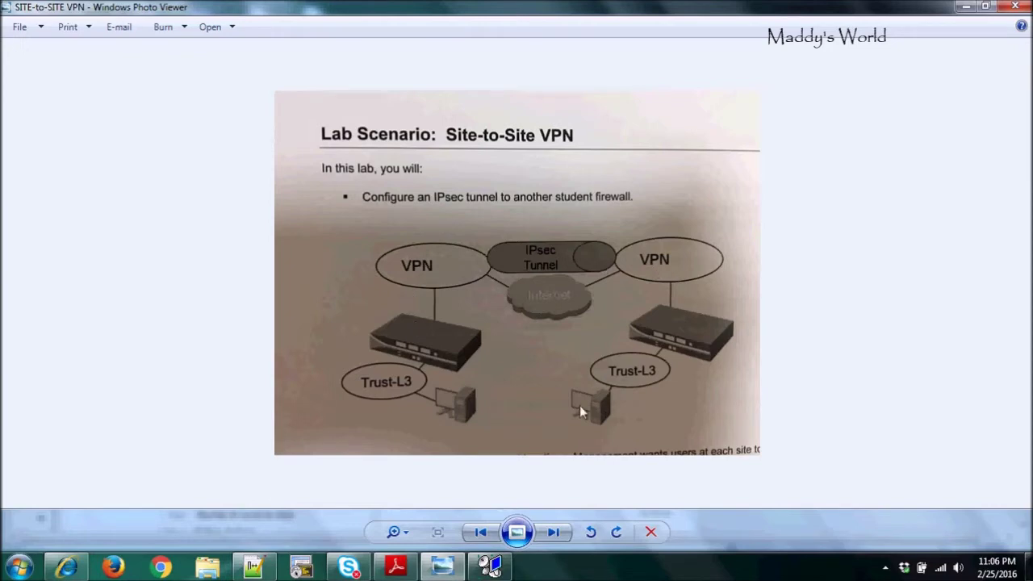
- Switch to the 10.30.11.111 remote desktop session and display the firewall's tunnel interfaces in the network configuration
mouse_move(471, 565)
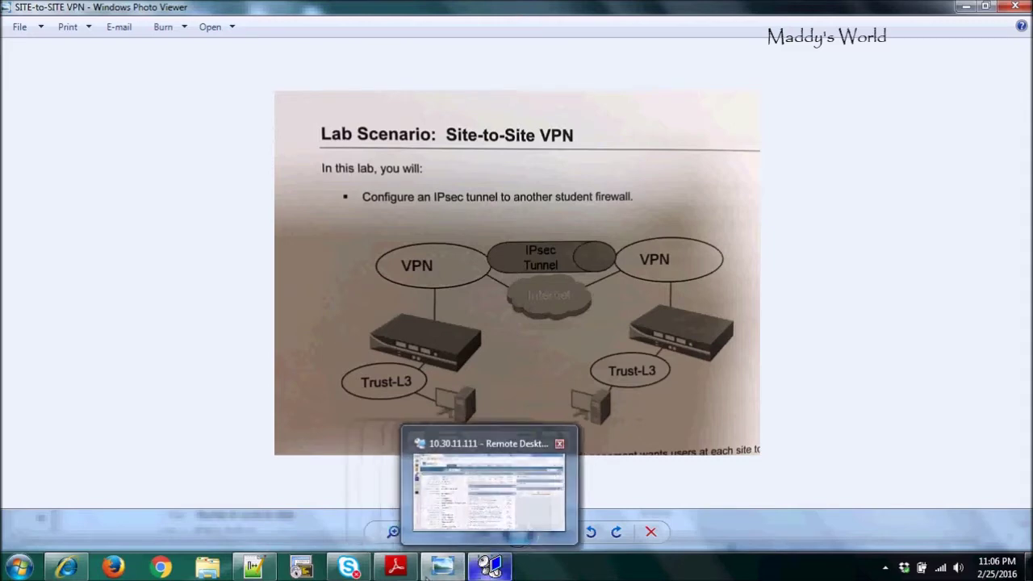
left_click(488, 567)
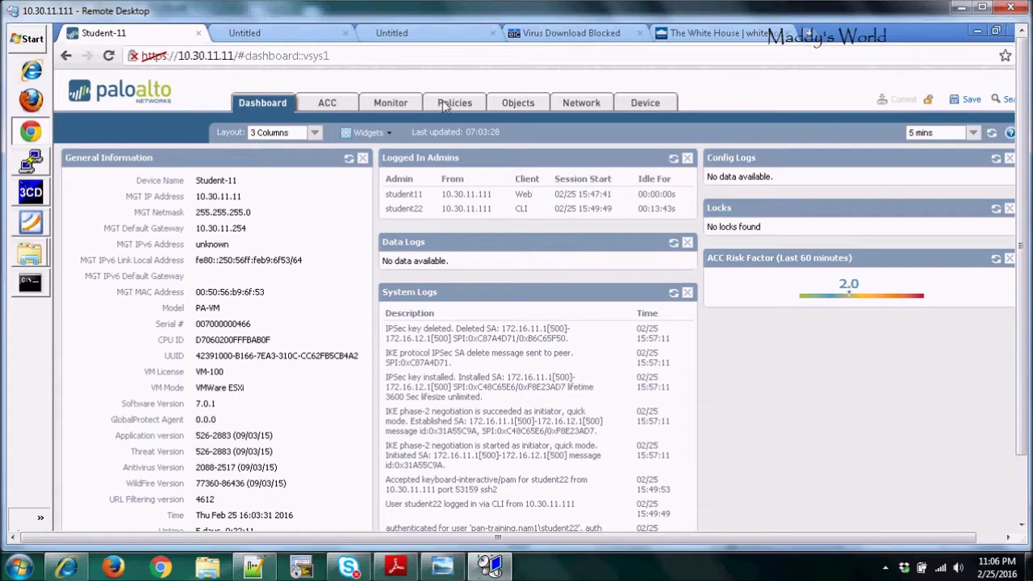
left_click(573, 106)
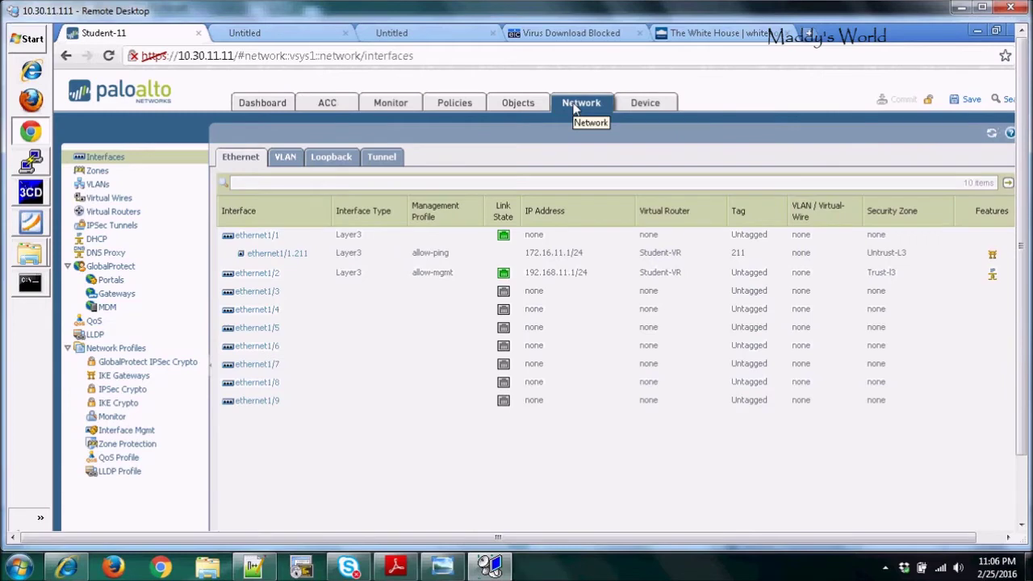
left_click(383, 159)
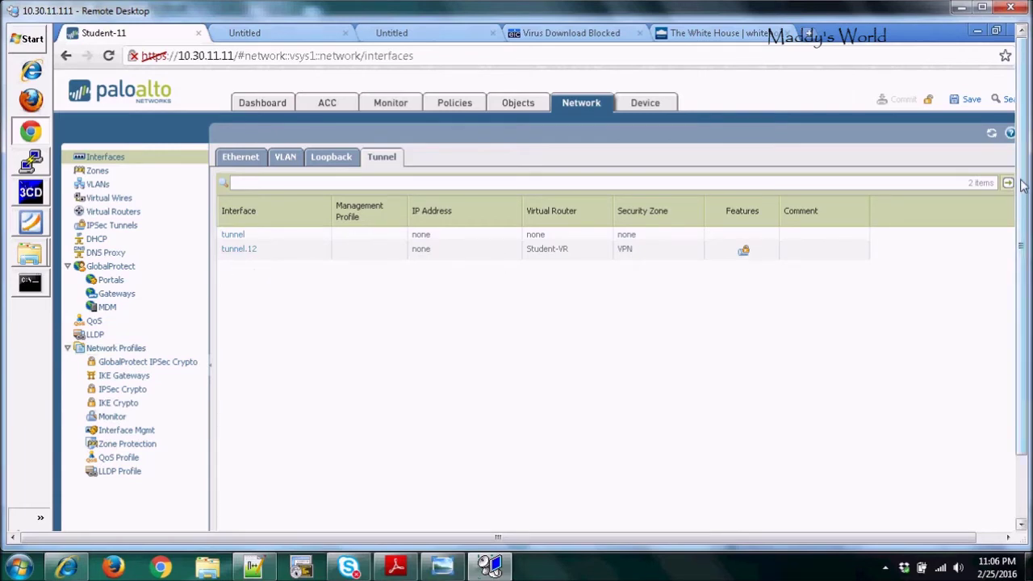
- Examine the virtual router and the available security zones for tunnel interface tunnel.12, and close its settings without saving
left_click(245, 252)
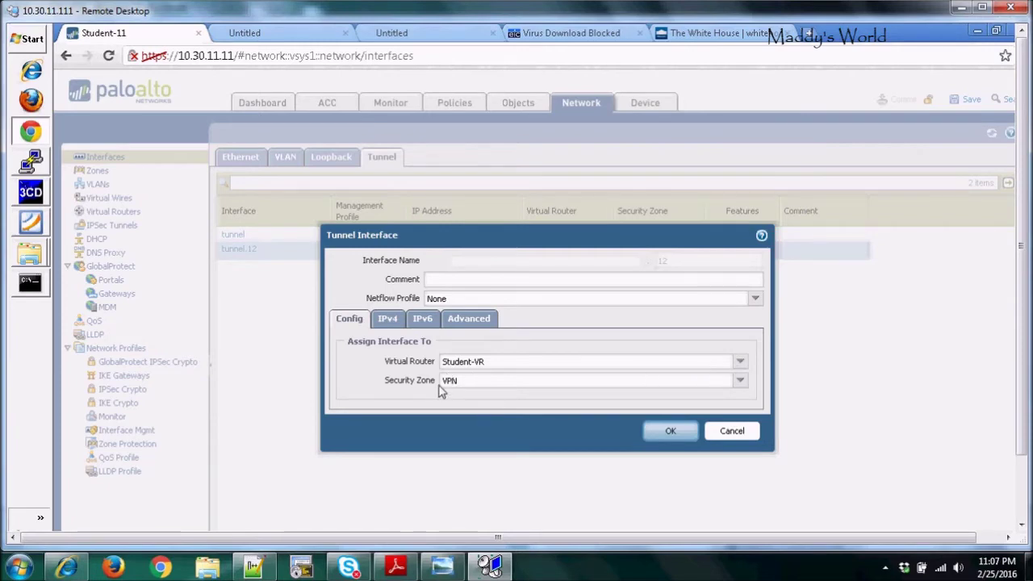
left_click(740, 381)
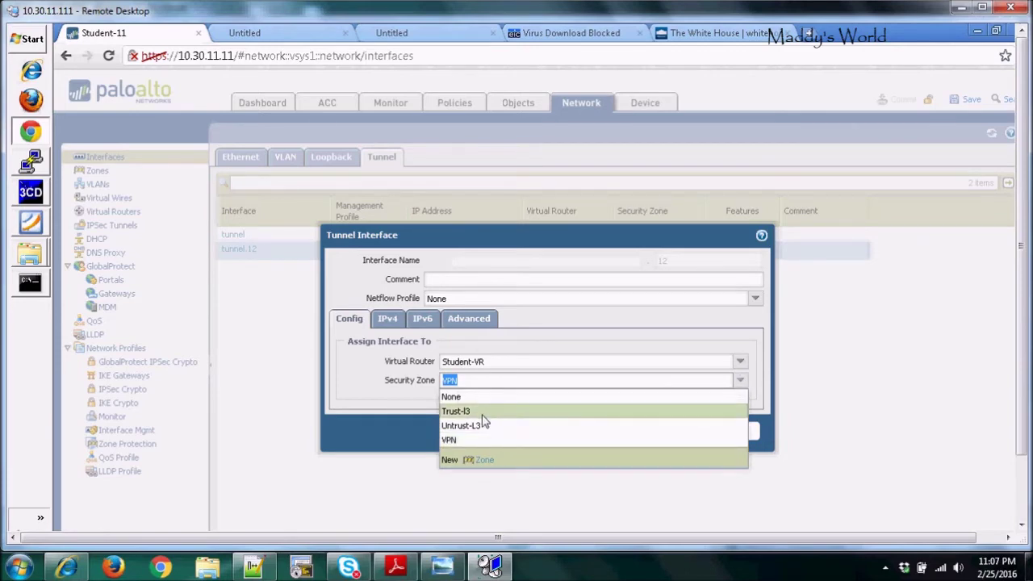
left_click(540, 339)
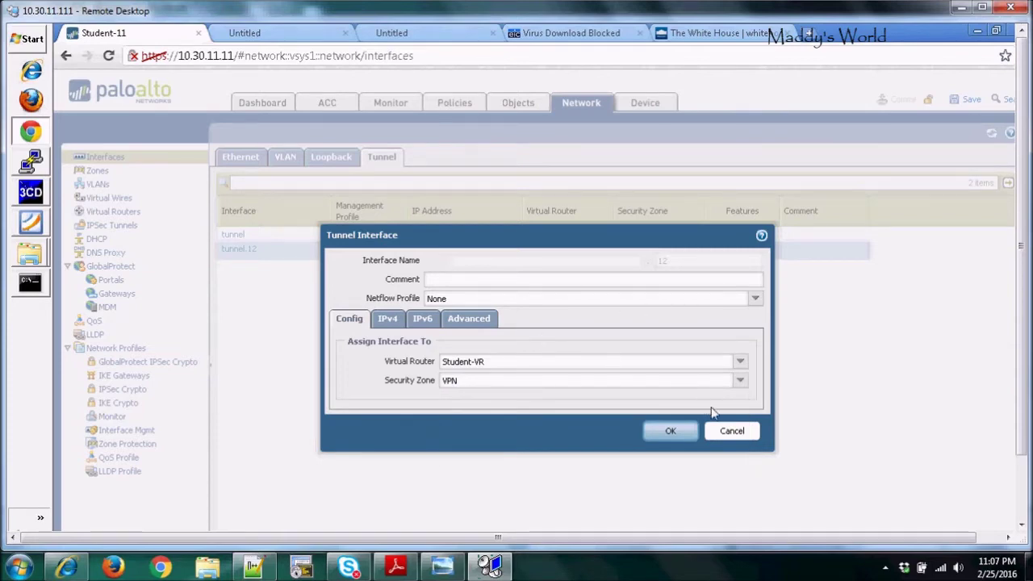
left_click(734, 432)
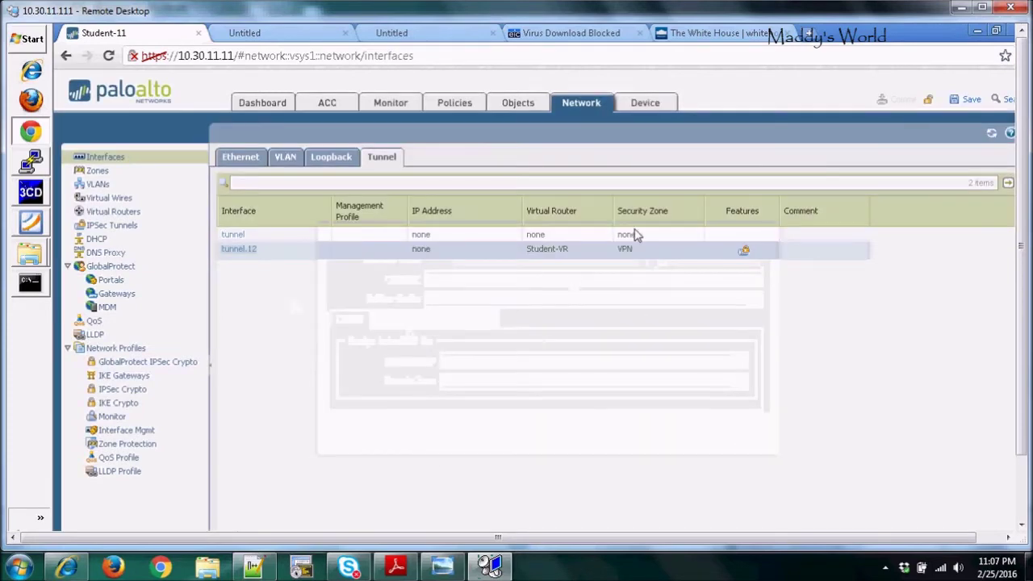
- Open the form for adding a tunnel interface to inspect its fields, and cancel it
left_click_drag(1020, 267, 1021, 321)
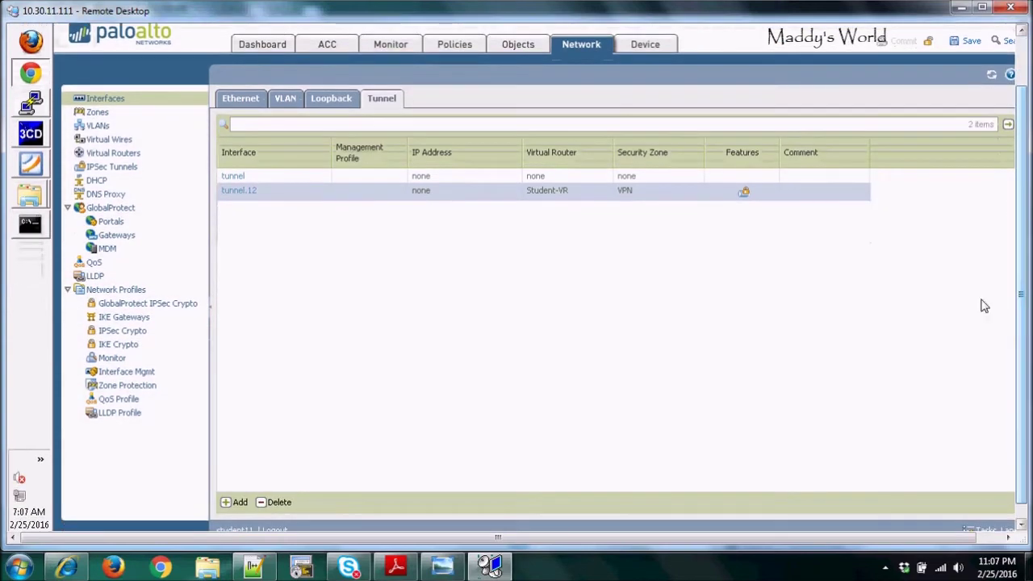
left_click(239, 503)
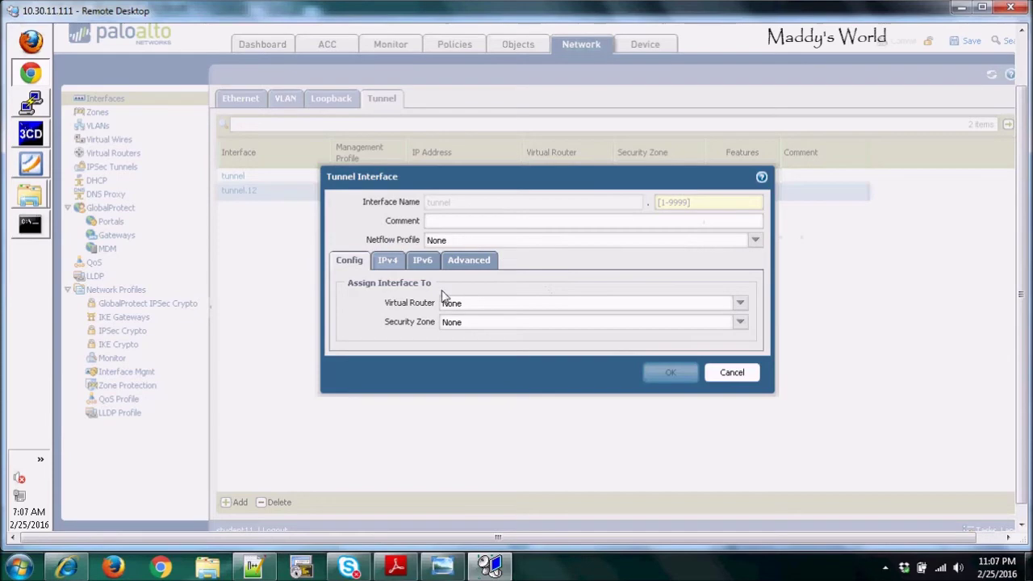
left_click(731, 373)
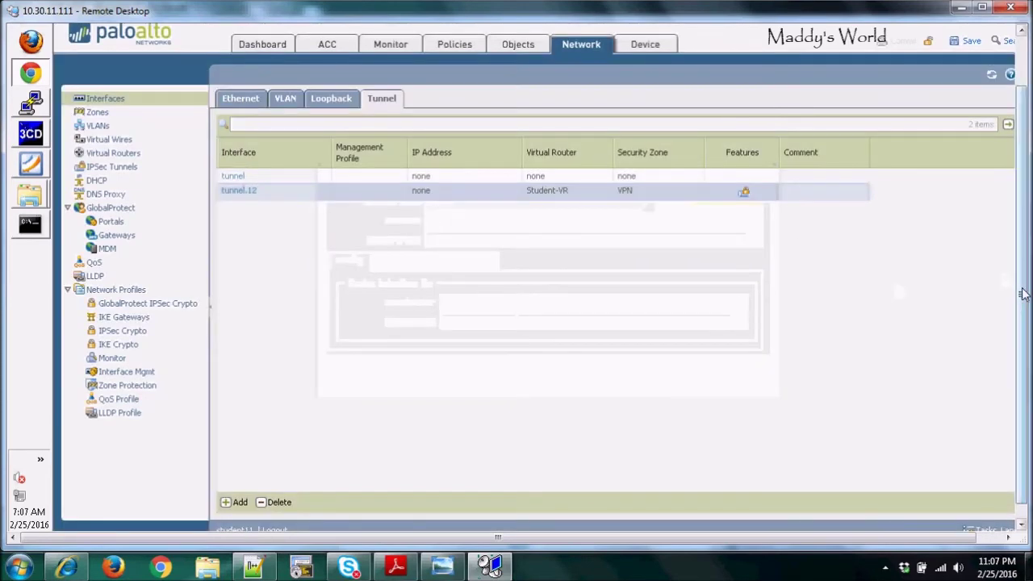
scroll(1020, 294, "up", 3)
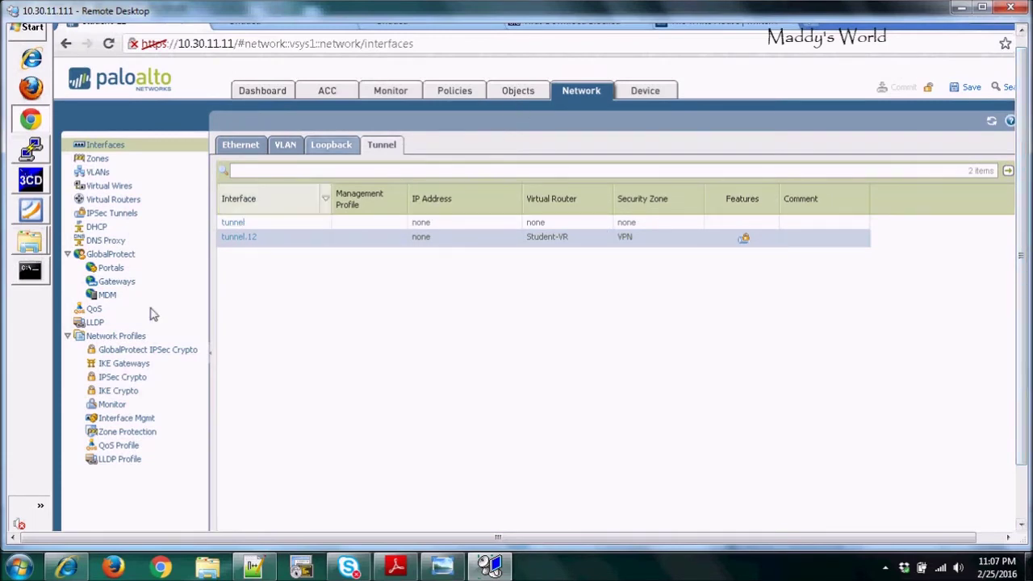
- Review the general settings and interface choices of the IKE gateway student-12-IKE-GW, and accept its settings
left_click(140, 367)
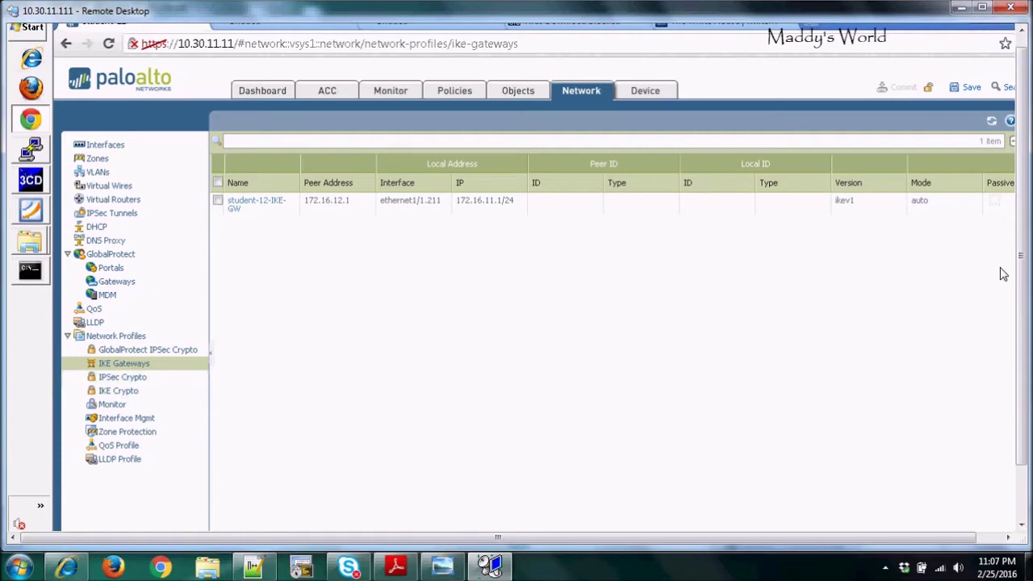
left_click_drag(1023, 266, 1023, 303)
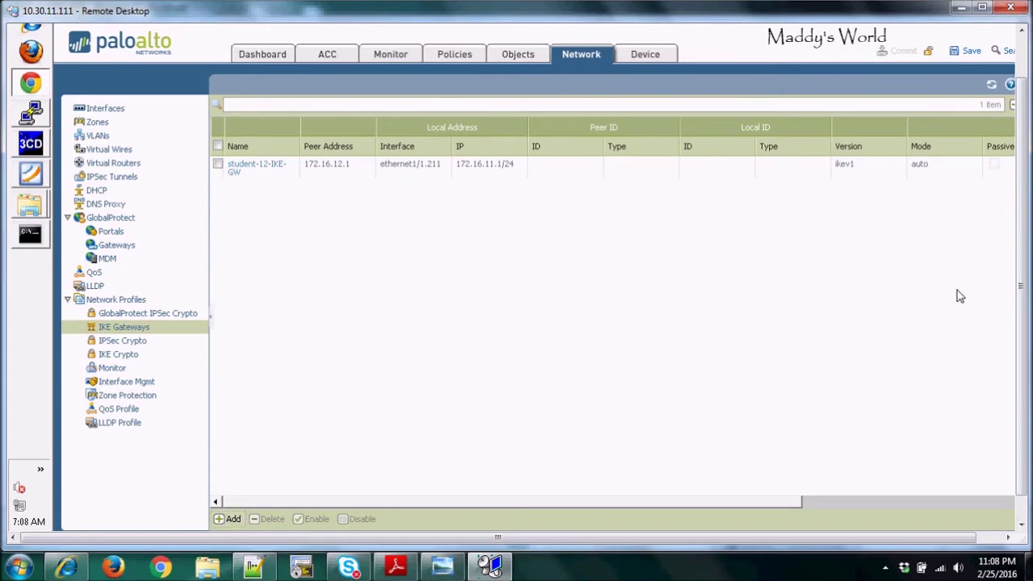
scroll(1020, 289, "up", 2)
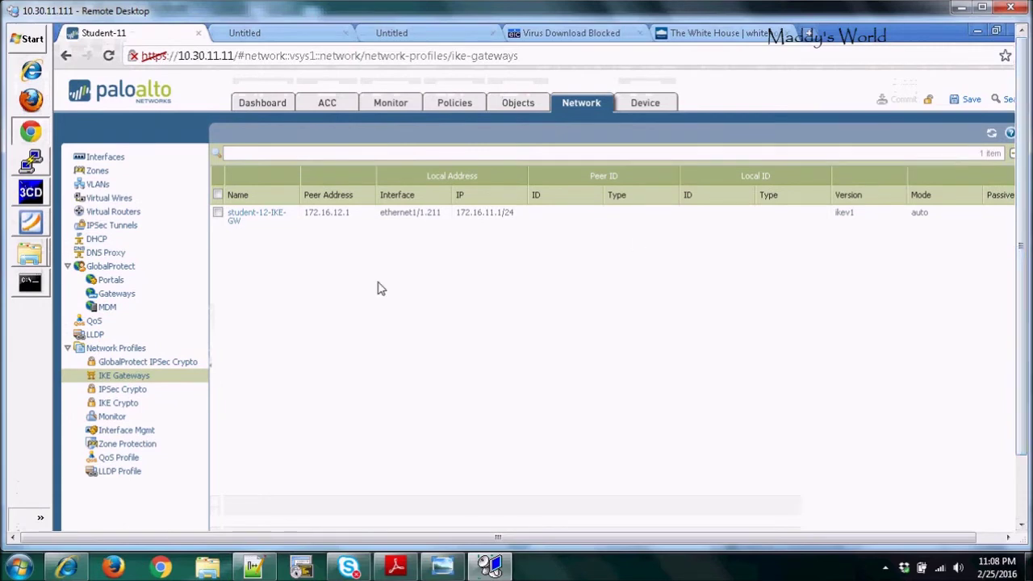
left_click(255, 216)
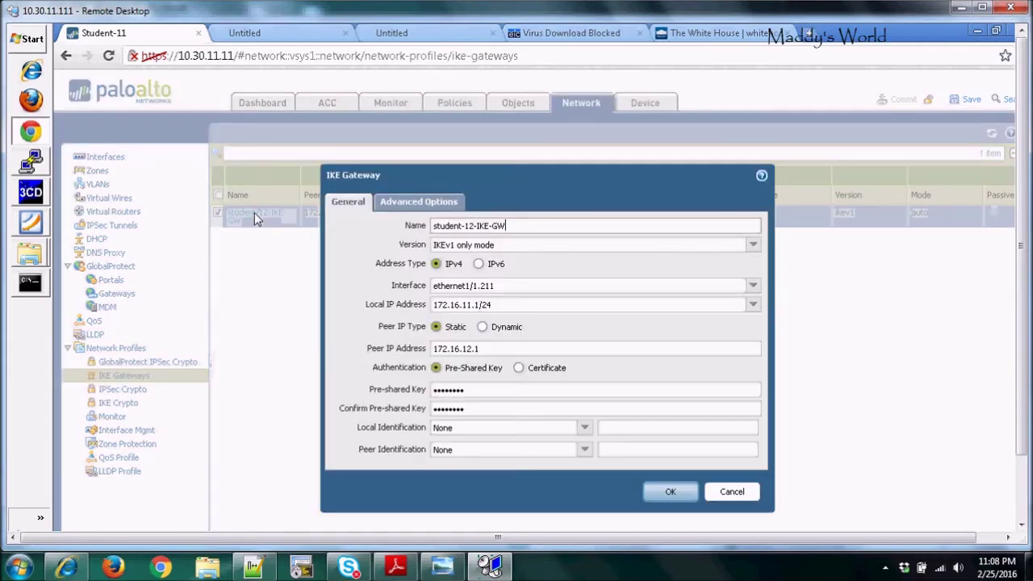
mouse_move(486, 172)
left_mouse_down()
mouse_move(484, 144)
mouse_move(483, 152)
left_mouse_up()
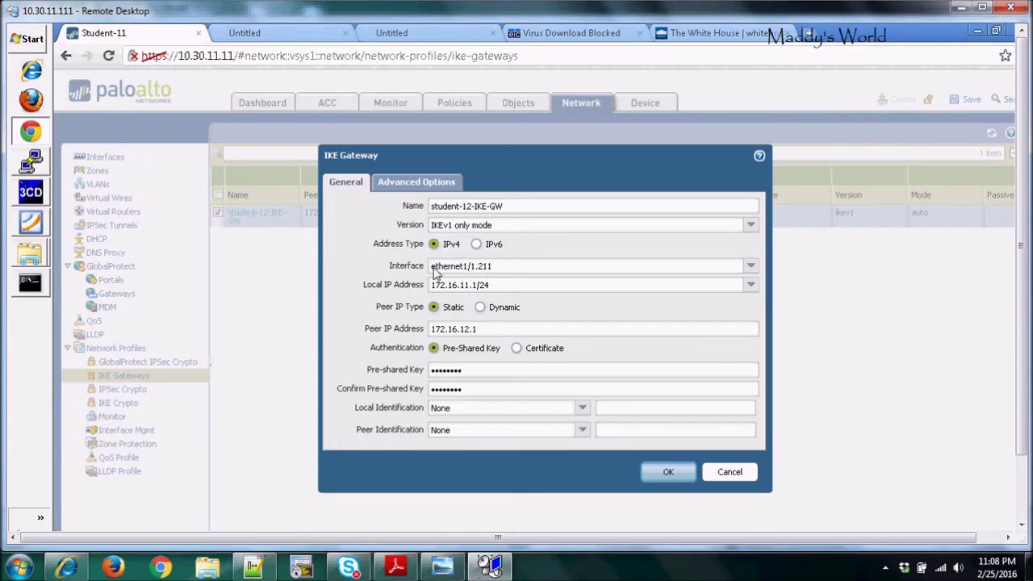
left_click(749, 269)
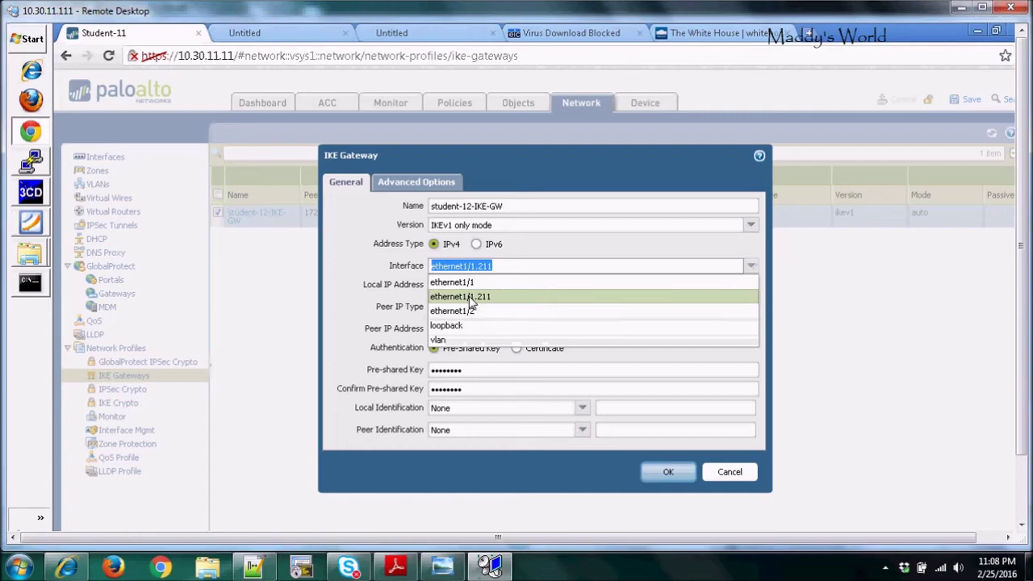
left_click(818, 277)
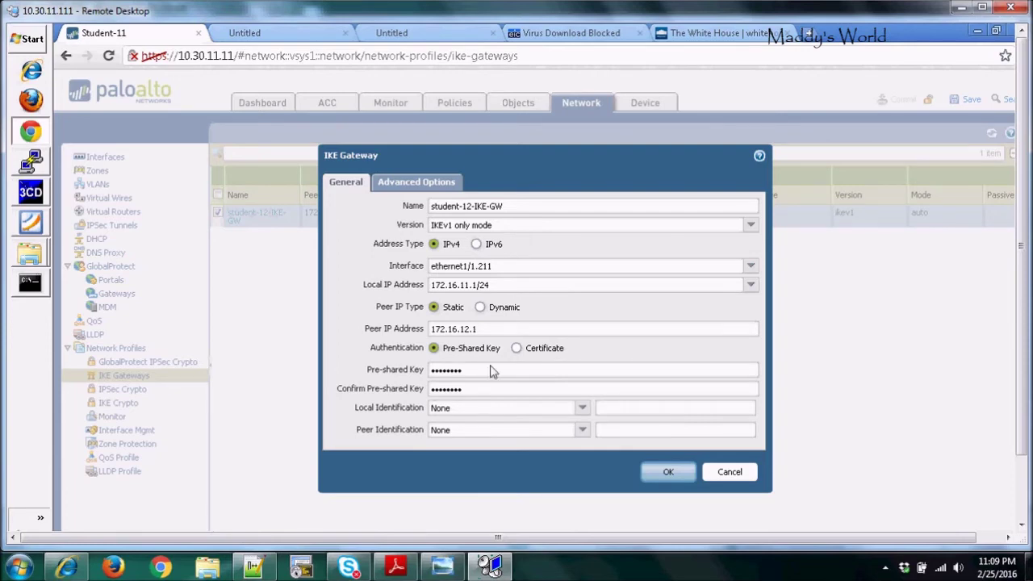
left_click(660, 472)
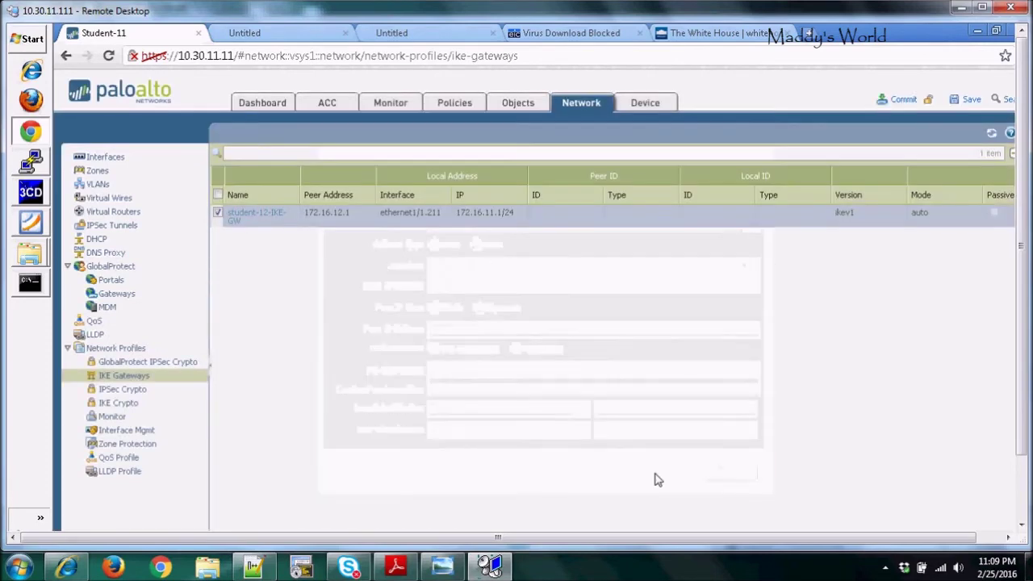
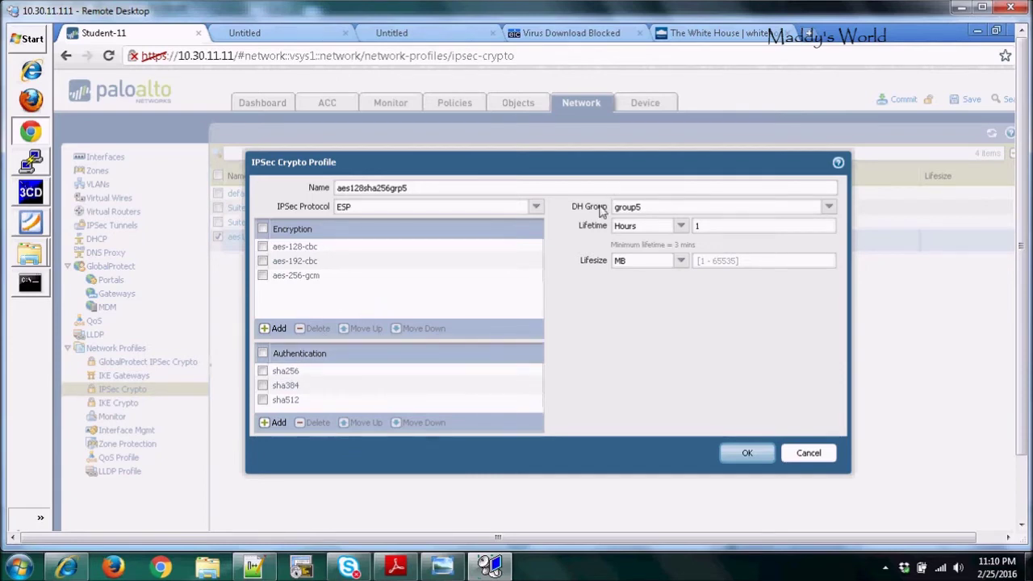
- Examine the DH group choices in the IPSec crypto profile aes128sha256grp5, and cancel out of the profile
left_click(829, 208)
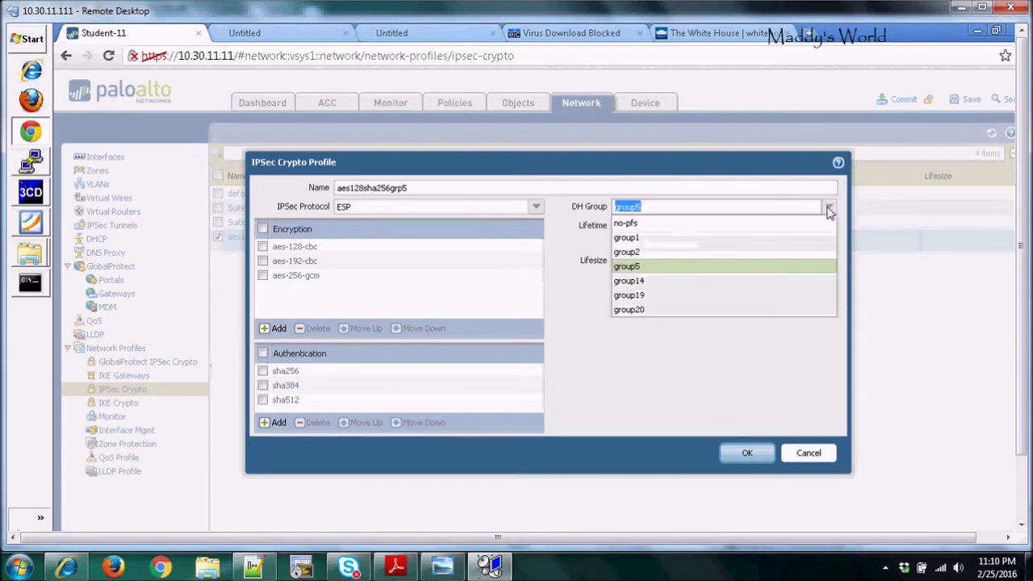
left_click(829, 208)
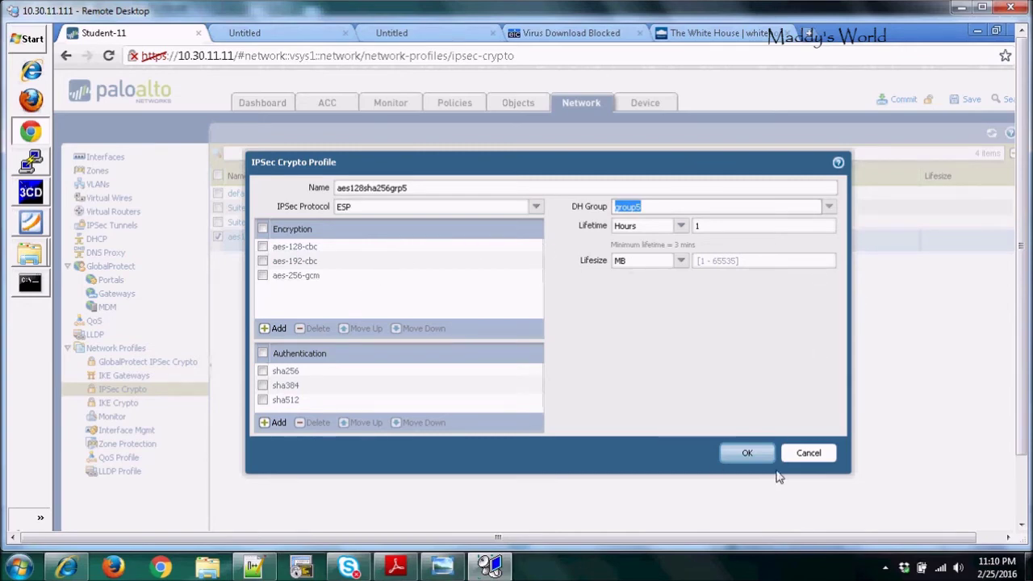
left_click(805, 453)
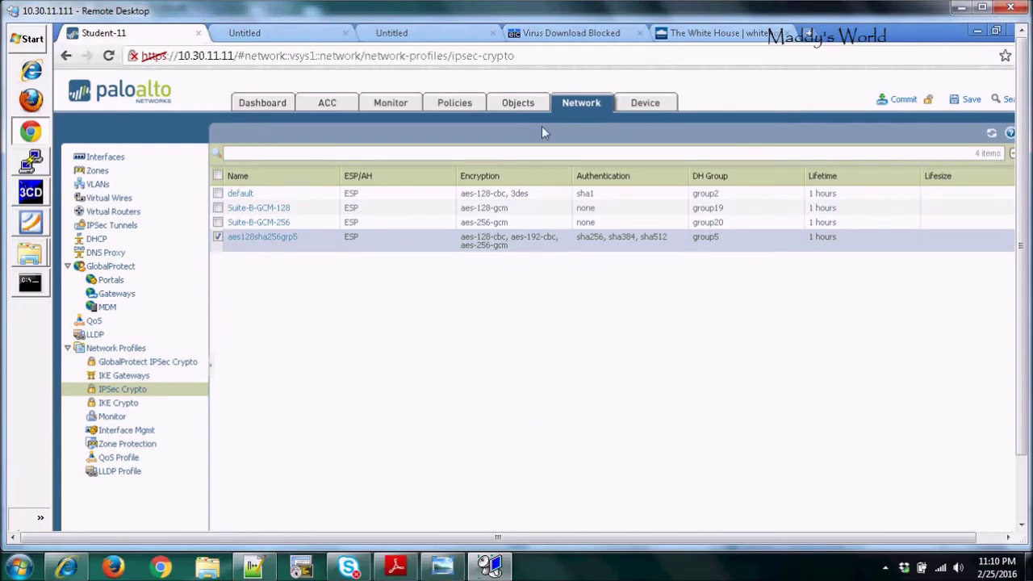
- Review the IPSec tunnel Tunnel-to-y and its IKE gateway choices, and accept its settings
left_click(116, 229)
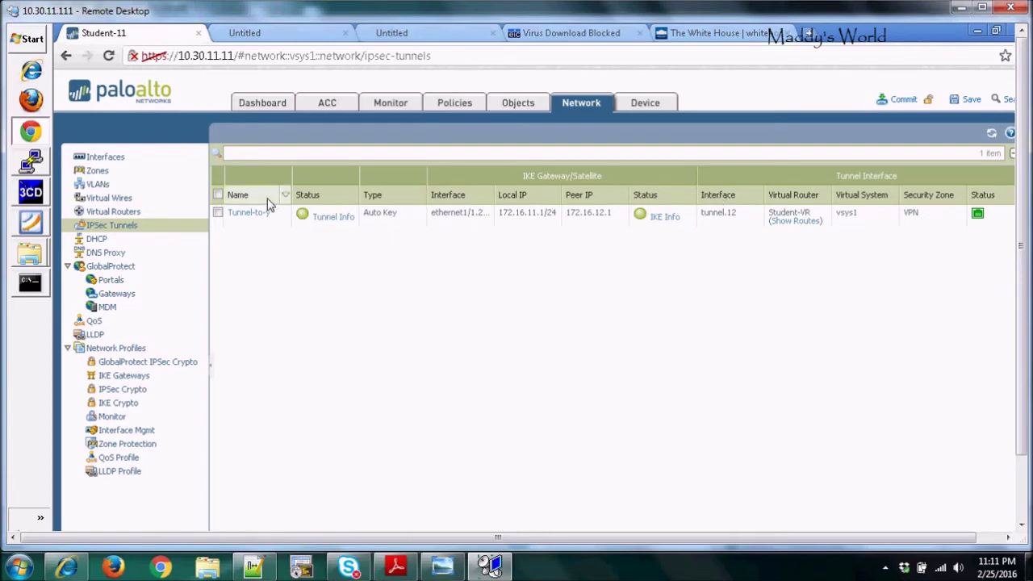
left_click(250, 217)
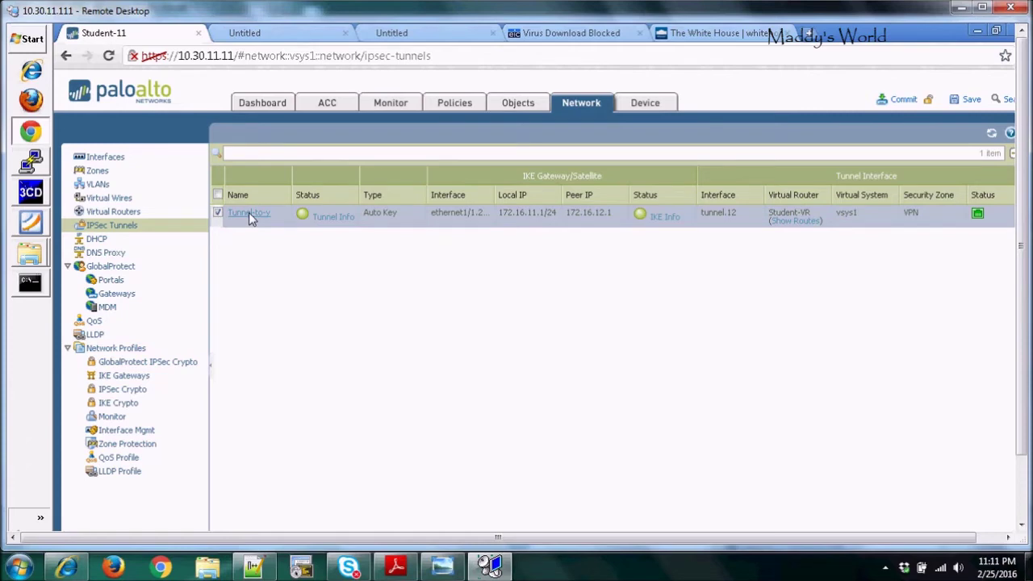
left_click(248, 213)
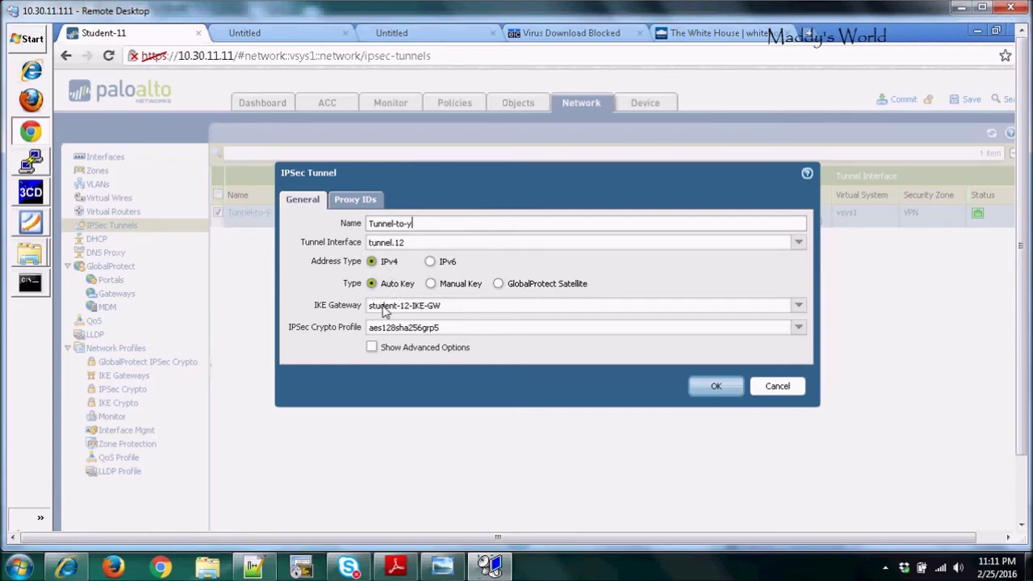
left_click(798, 310)
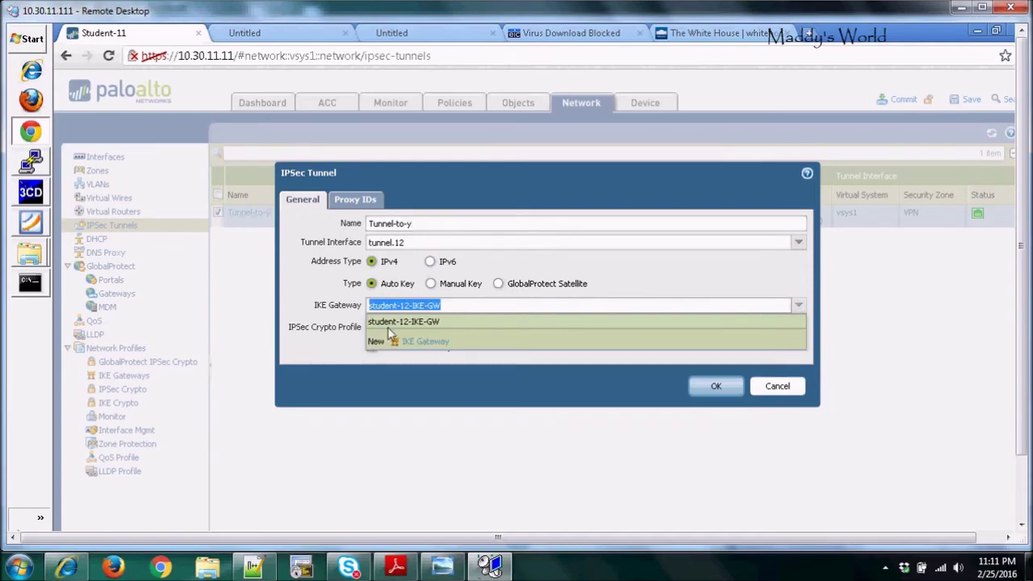
left_click(801, 307)
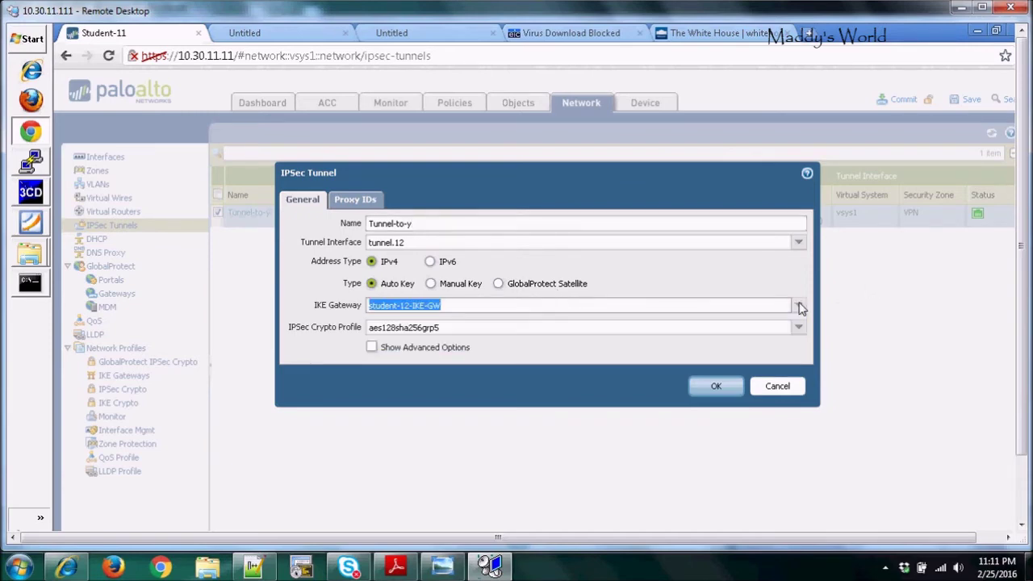
left_click(723, 389)
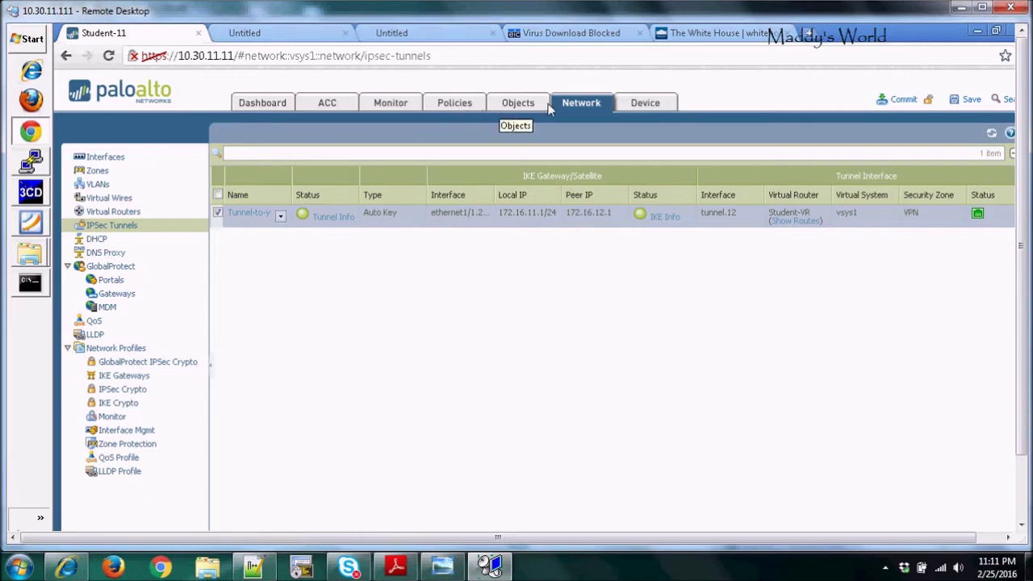
- Open the static route route-to-12 in virtual router Student-VR to examine its destination and interface
left_click(113, 211)
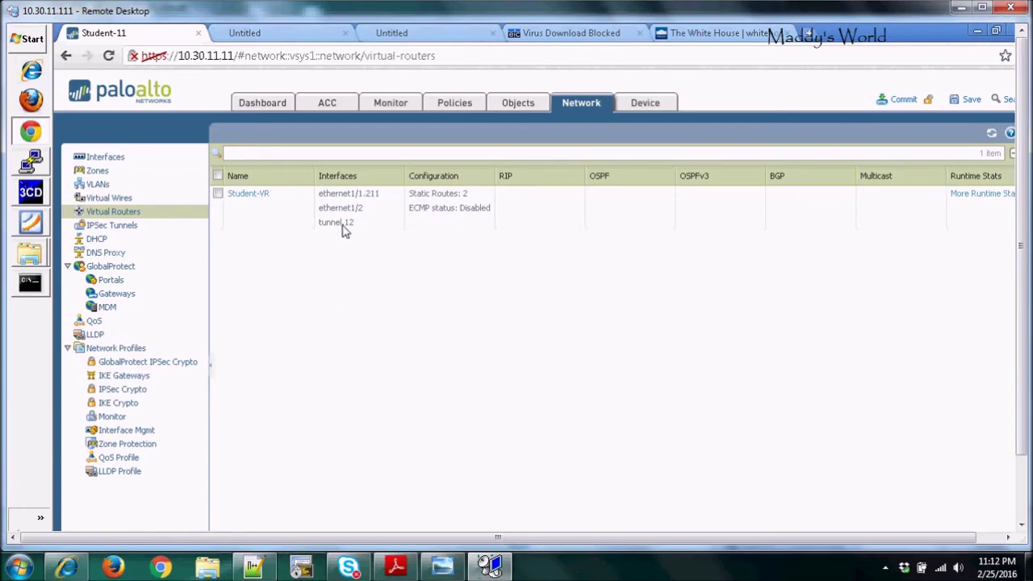
left_click(249, 196)
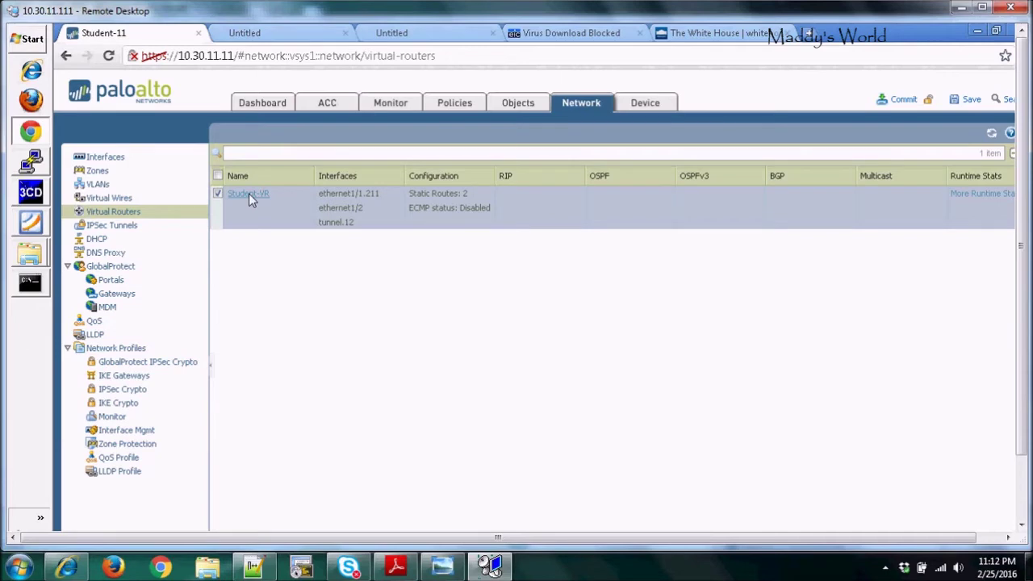
left_click(248, 195)
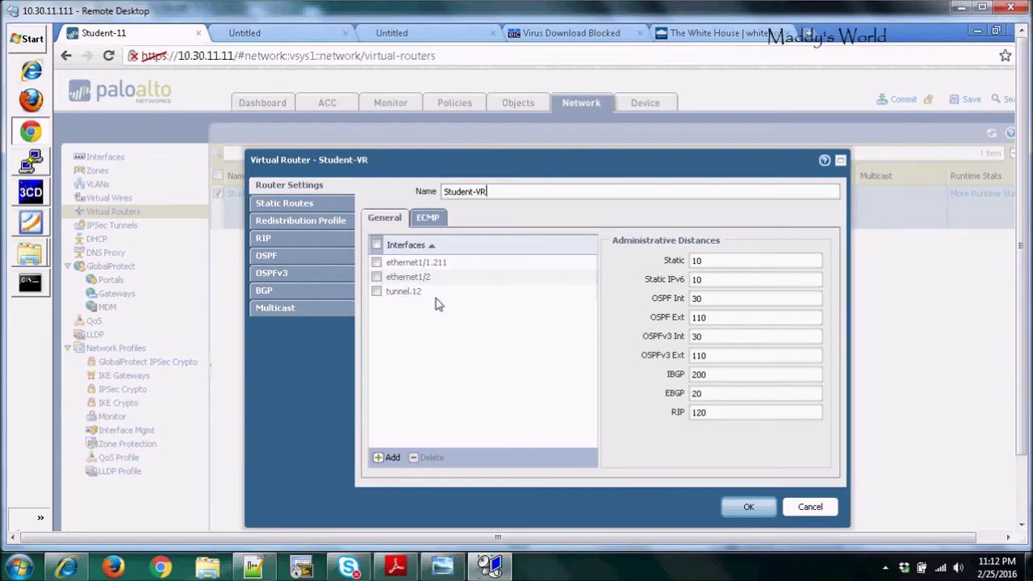
left_click(285, 206)
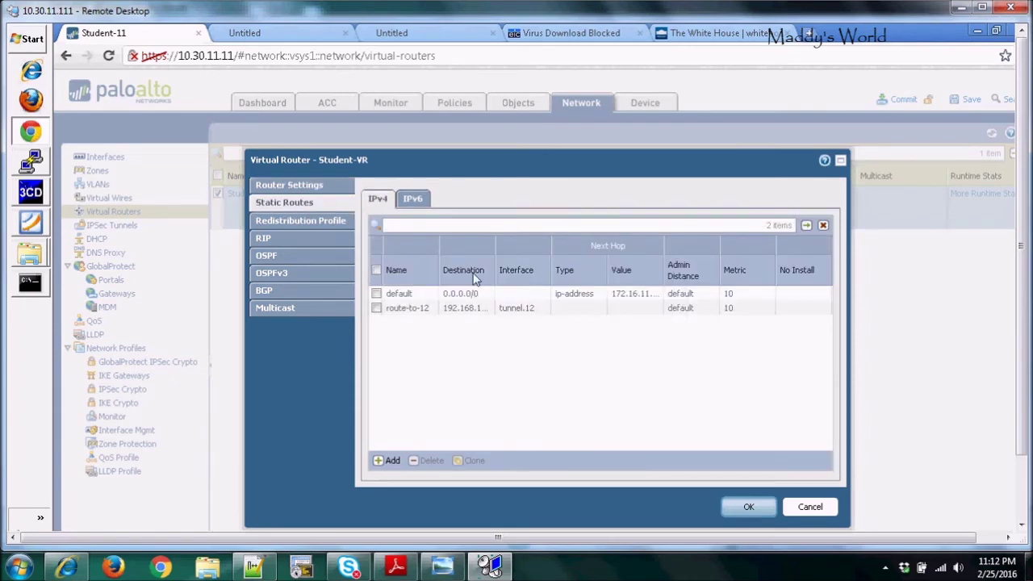
left_click(414, 311)
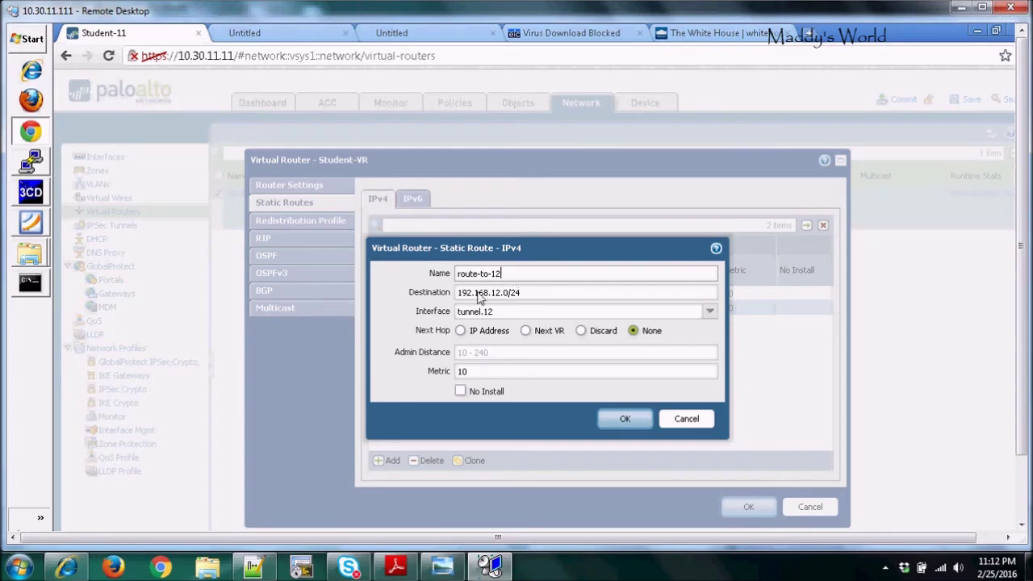
- Review the destination and tunnel interface of static route route-to-12, accept the route, and cancel out of virtual router Student-VR
left_click(530, 291)
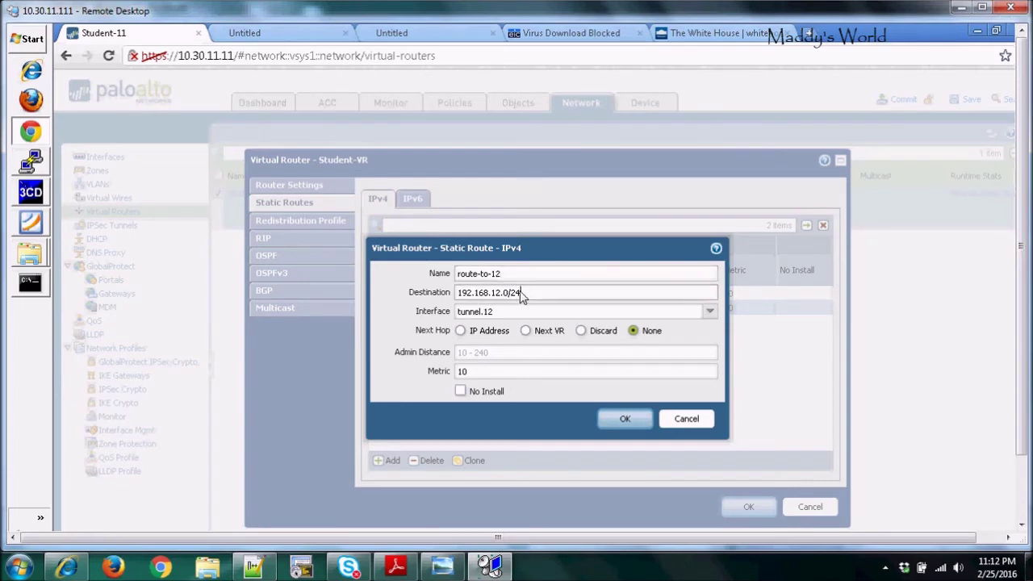
triple_click(457, 293)
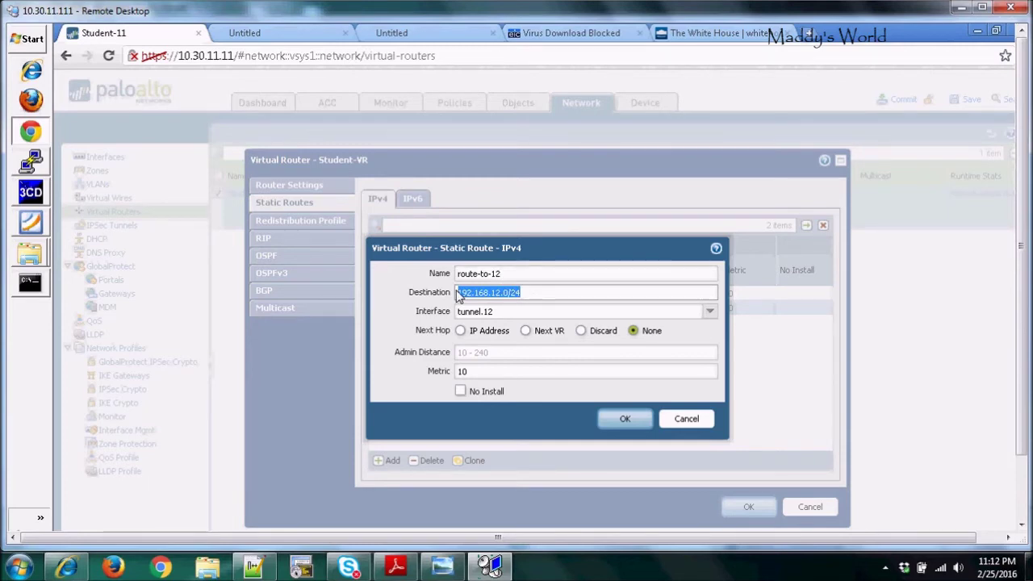
left_click(521, 294)
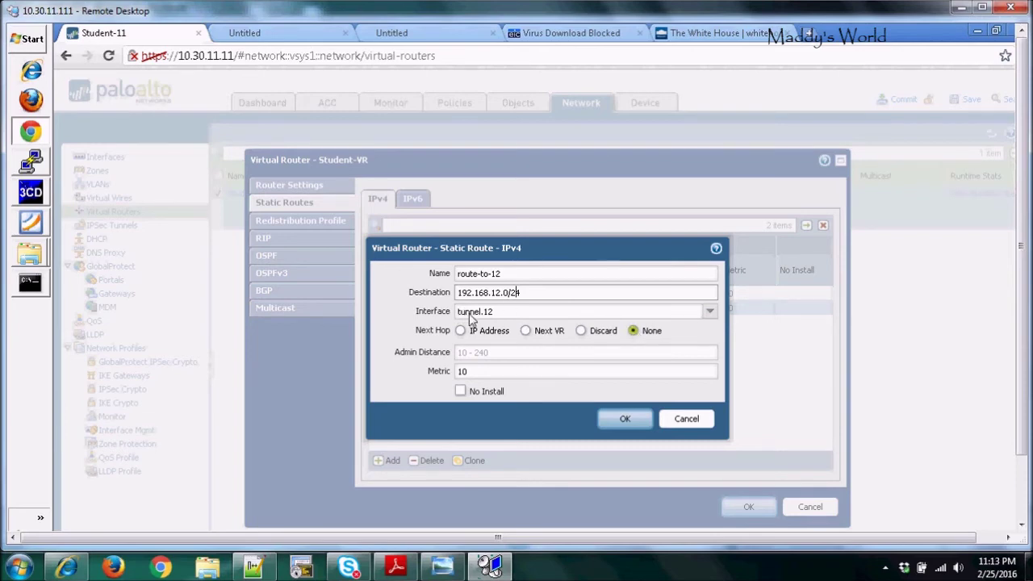
left_click(622, 419)
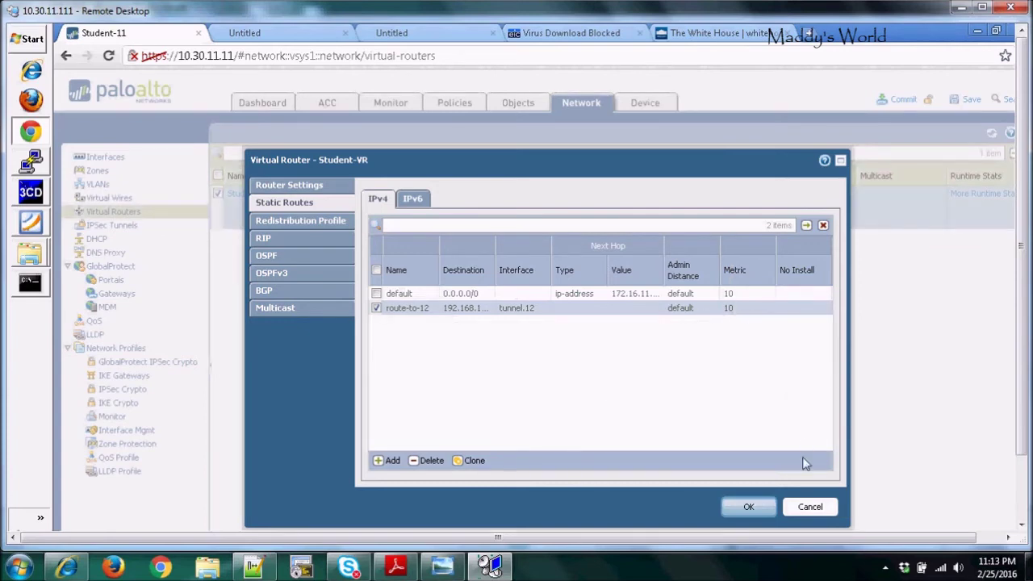
left_click(809, 506)
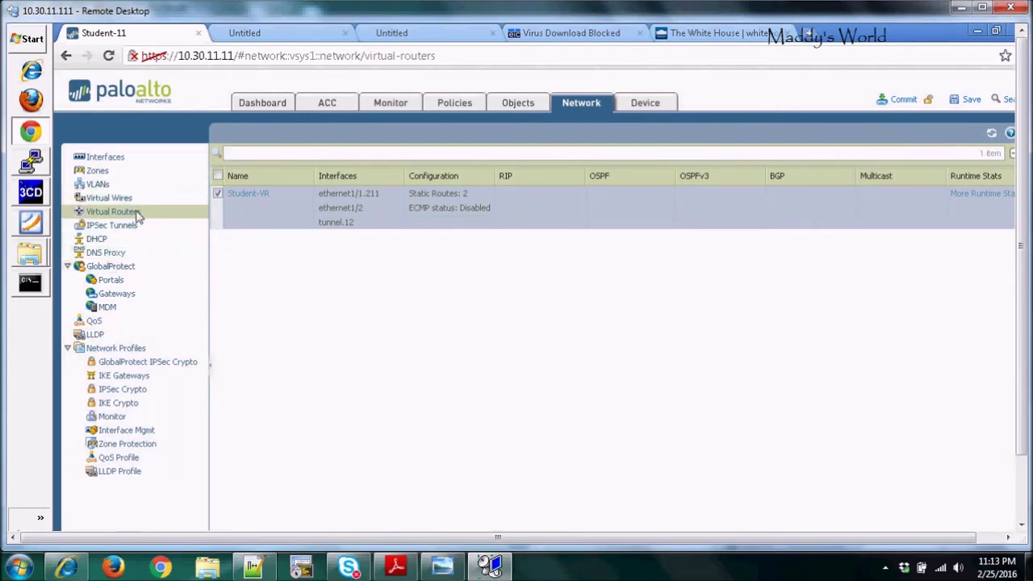
- Review the security policy rules, comparing the names, zones and actions of VPN-Traffic, intrazone-default and interzone-default
left_click(455, 103)
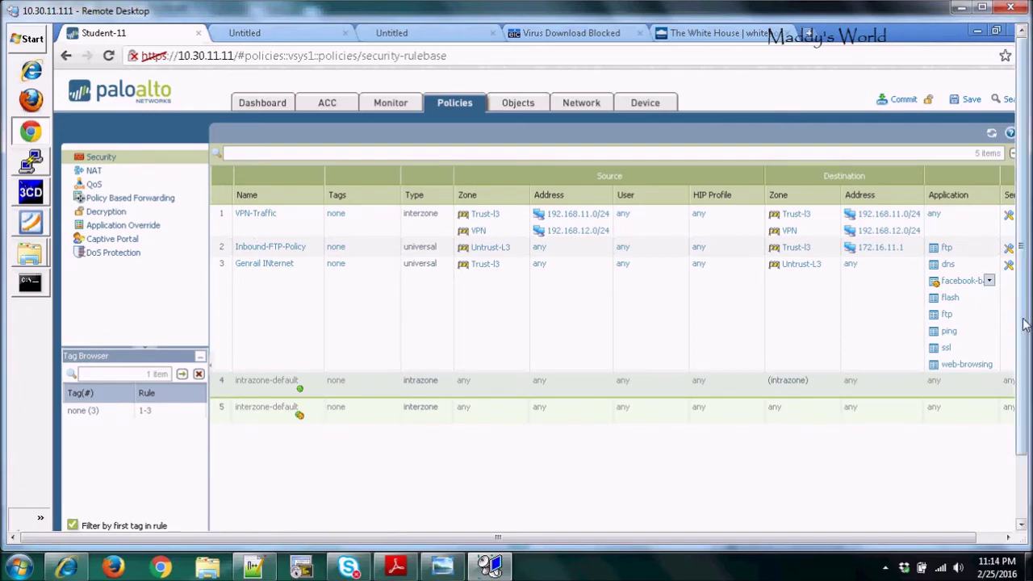
scroll(1021, 329, "down", 1)
scroll(1021, 329, "down", 3)
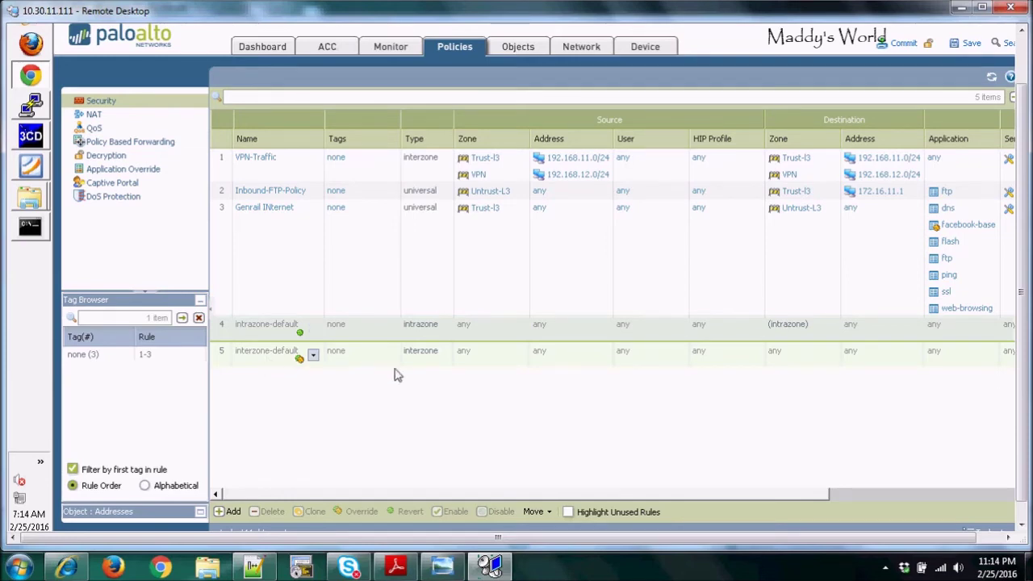
left_click_drag(539, 498, 724, 500)
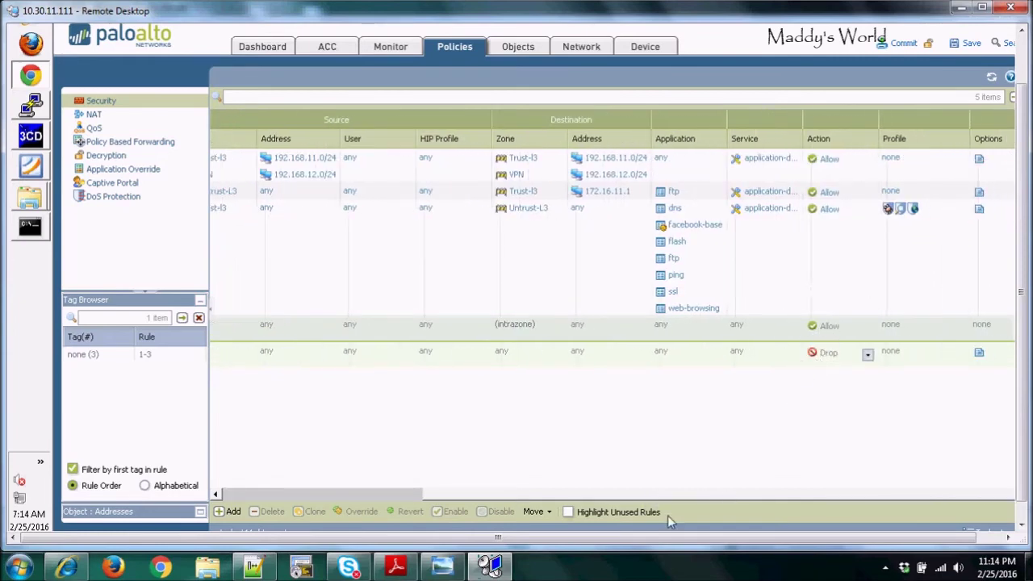
left_click_drag(672, 494, 367, 495)
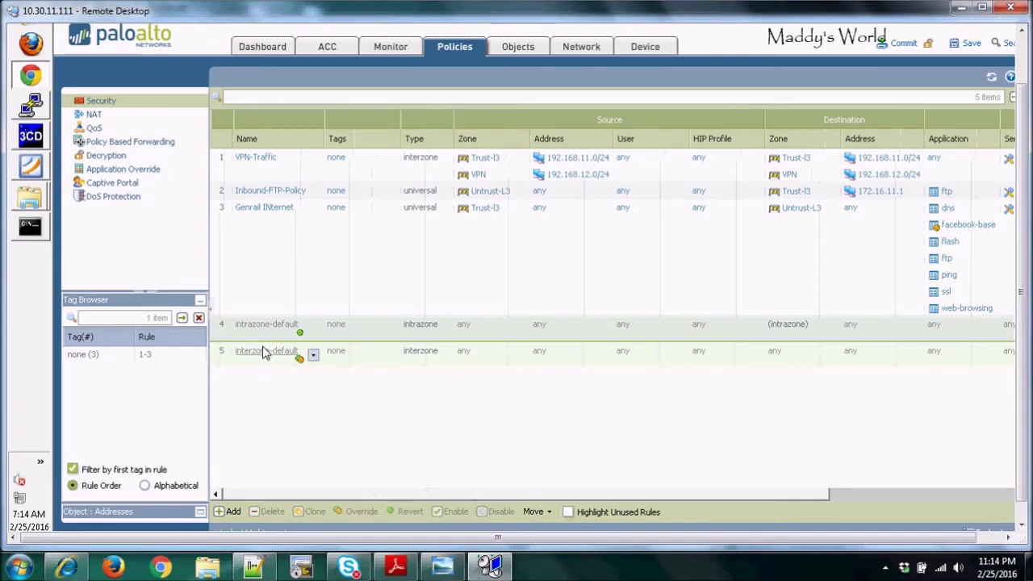
left_click_drag(755, 501, 923, 496)
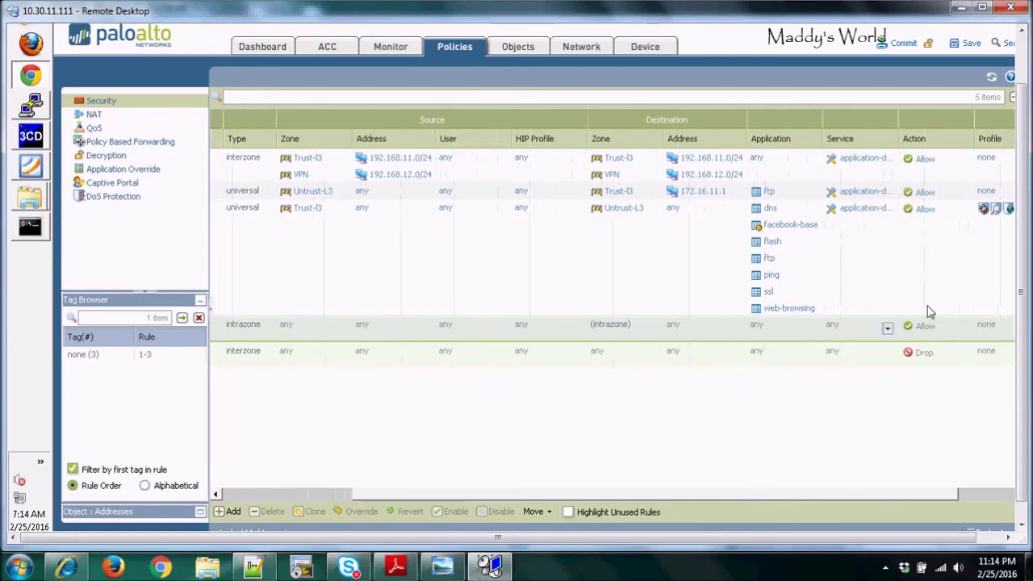
left_click_drag(744, 494, 505, 490)
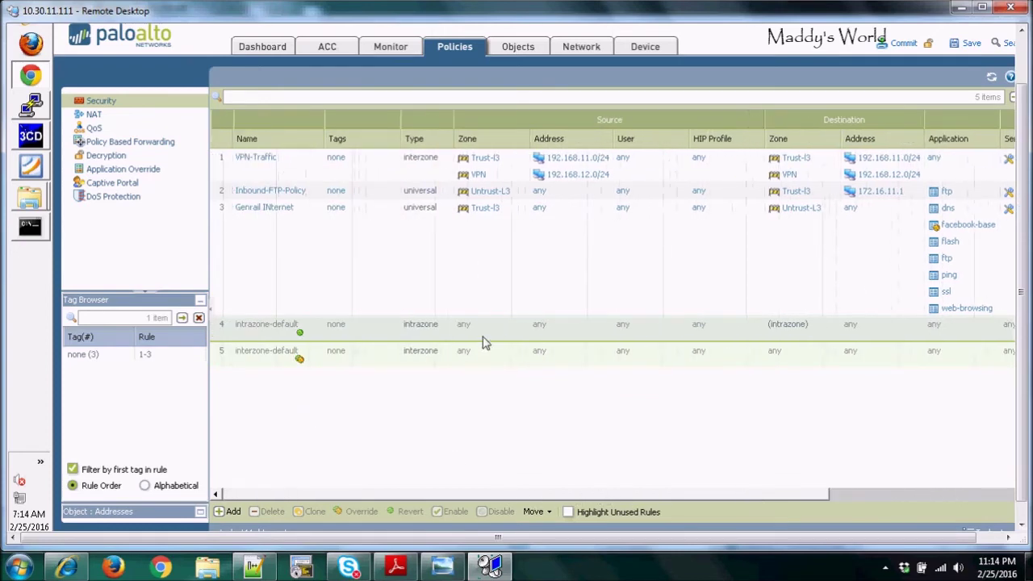
- Open the VPN-Traffic security rule and examine its available rule types, leaving interzone selected
left_click(255, 159)
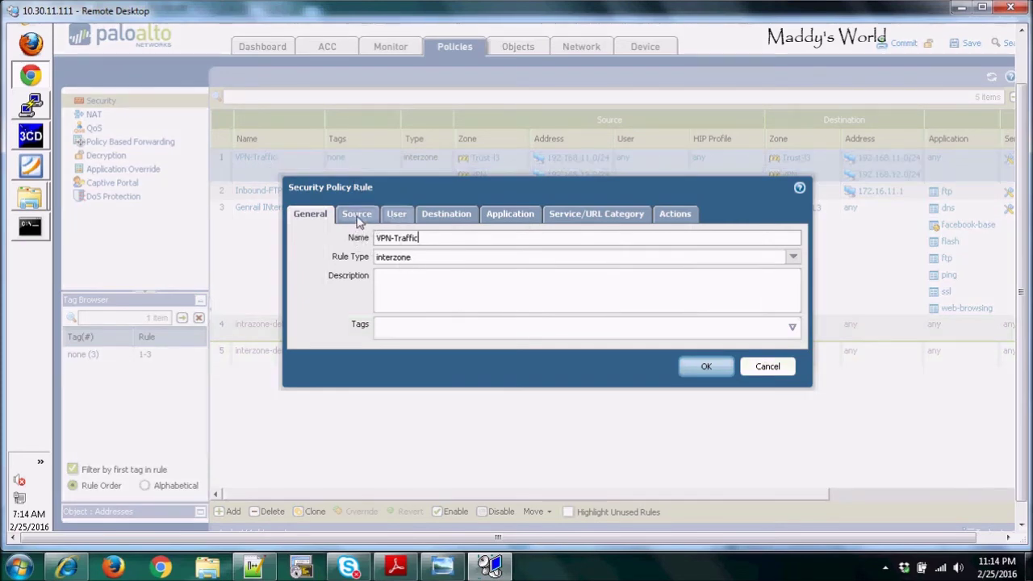
left_click(793, 256)
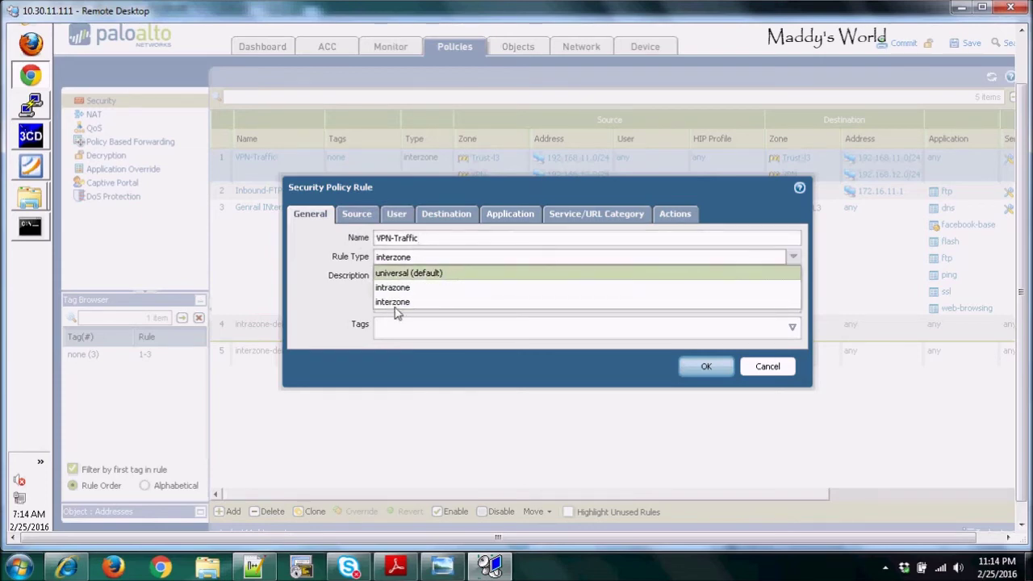
left_click(334, 397)
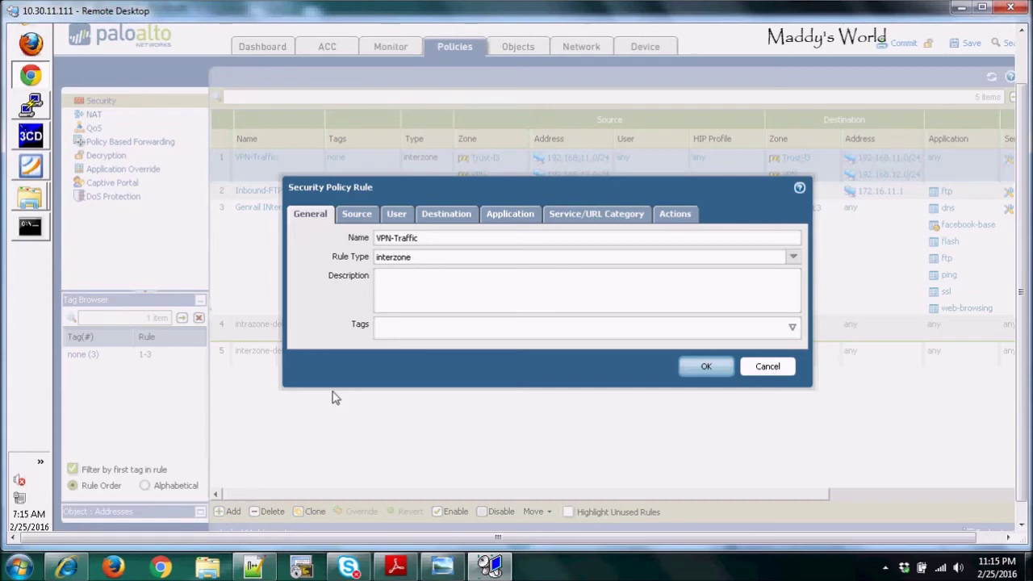
- Review the VPN-Traffic rule's source, destination, application, service and action settings including session logging, and cancel out of the rule
left_click(355, 216)
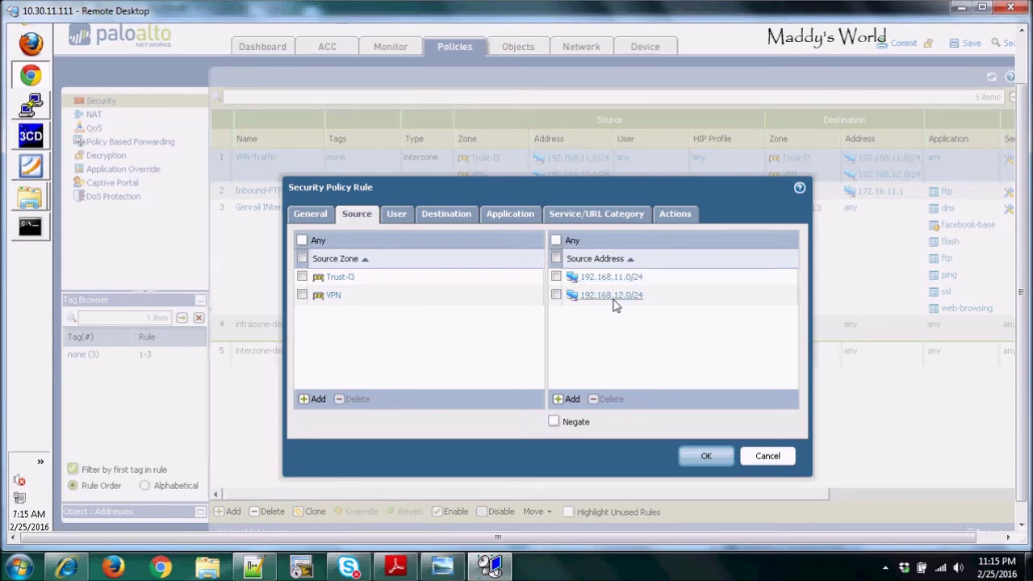
left_click(442, 216)
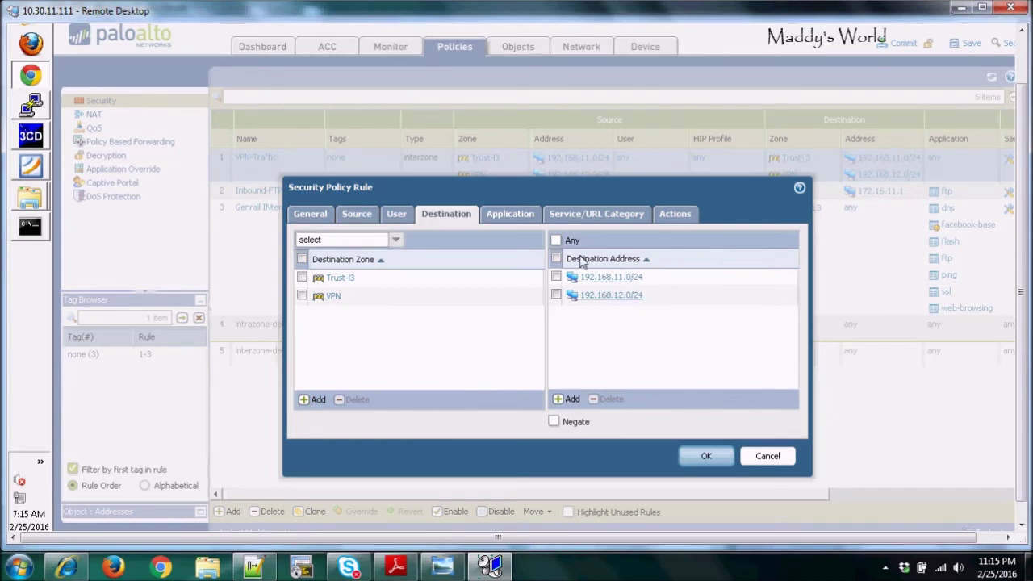
left_click(515, 214)
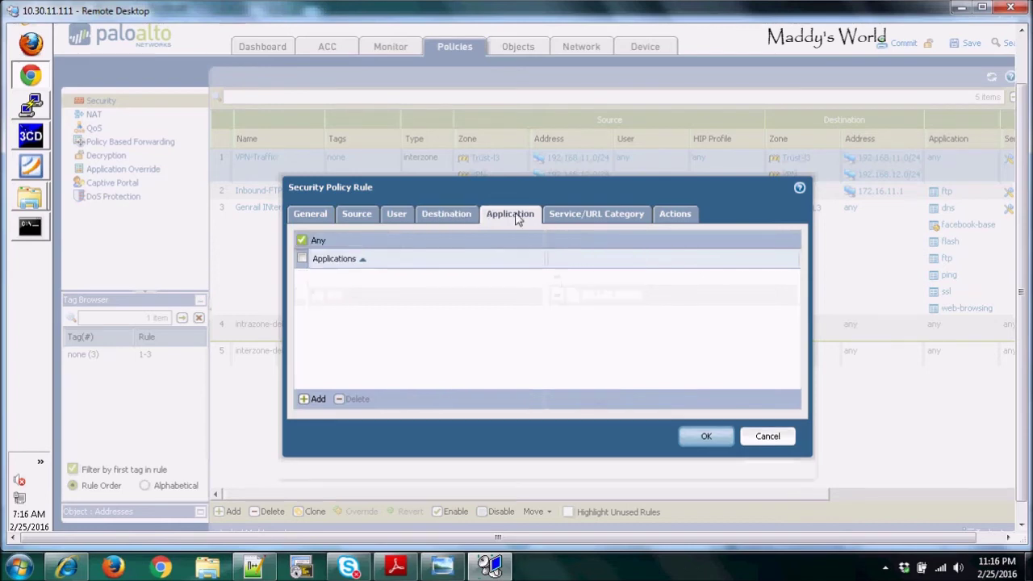
left_click(581, 218)
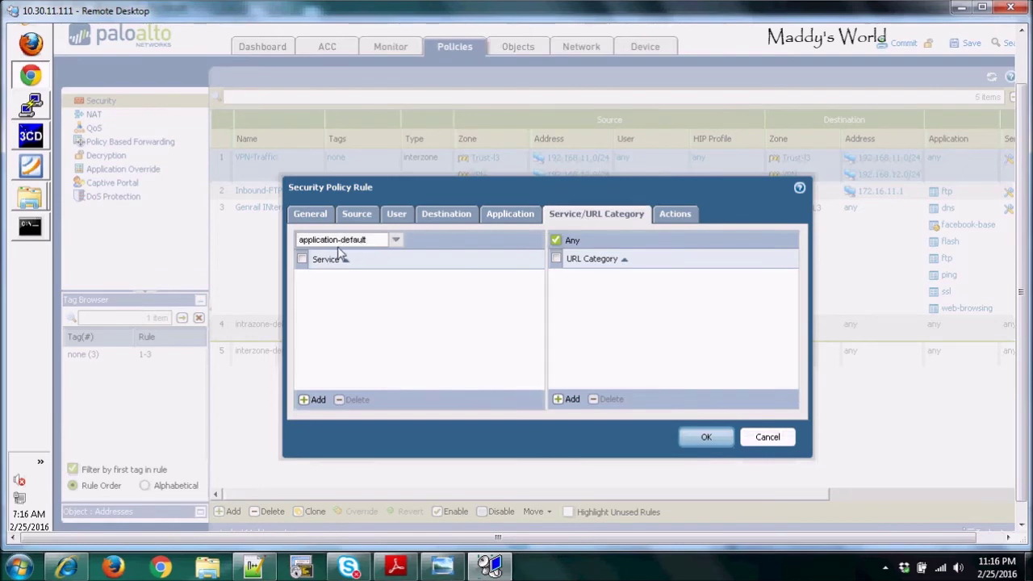
left_click(674, 217)
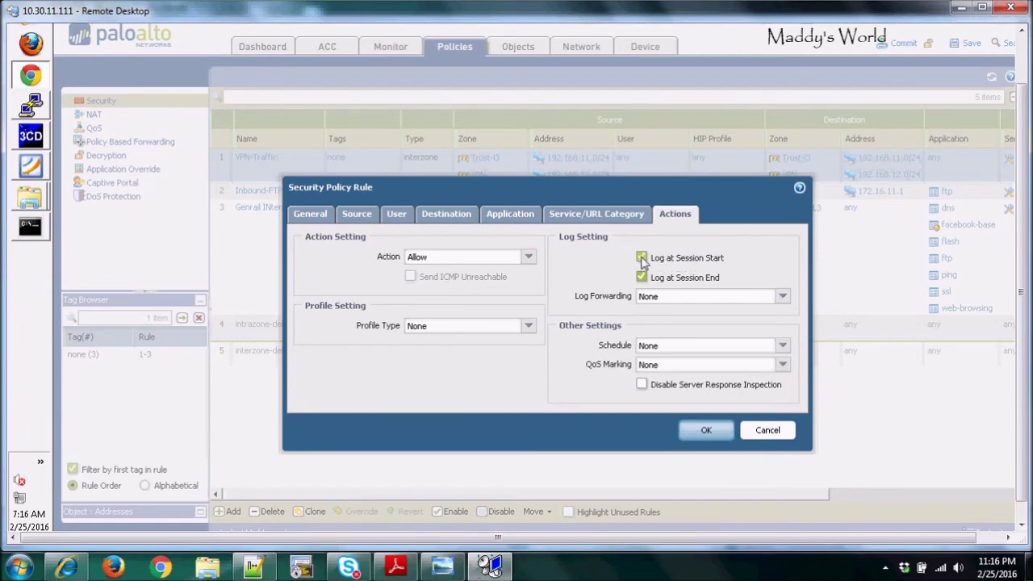
left_click(640, 258)
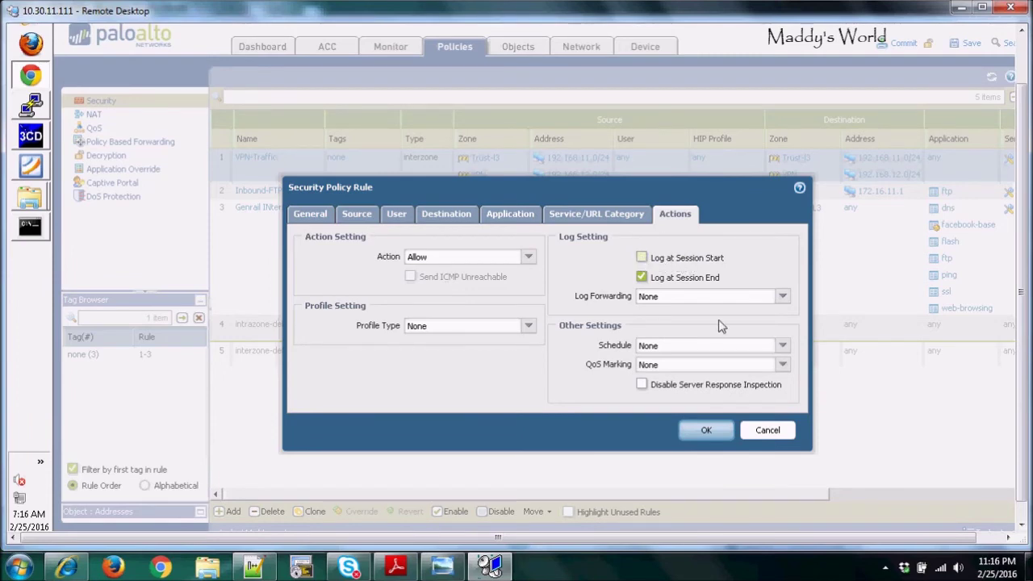
left_click(773, 433)
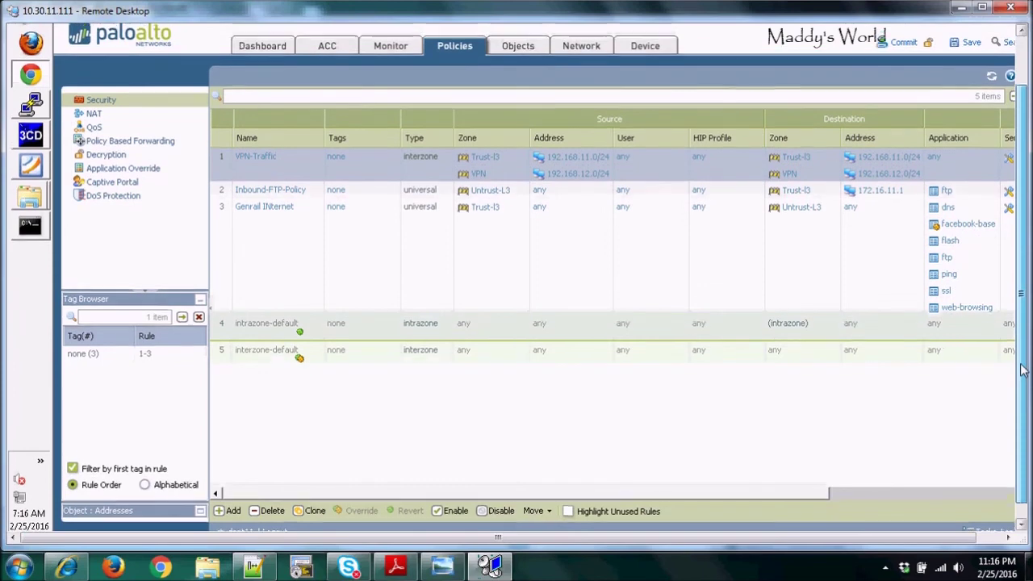
- Switch to the Command Prompt and run ipconfig to check the local machine's IP addresses
left_click_drag(1024, 370, 1021, 323)
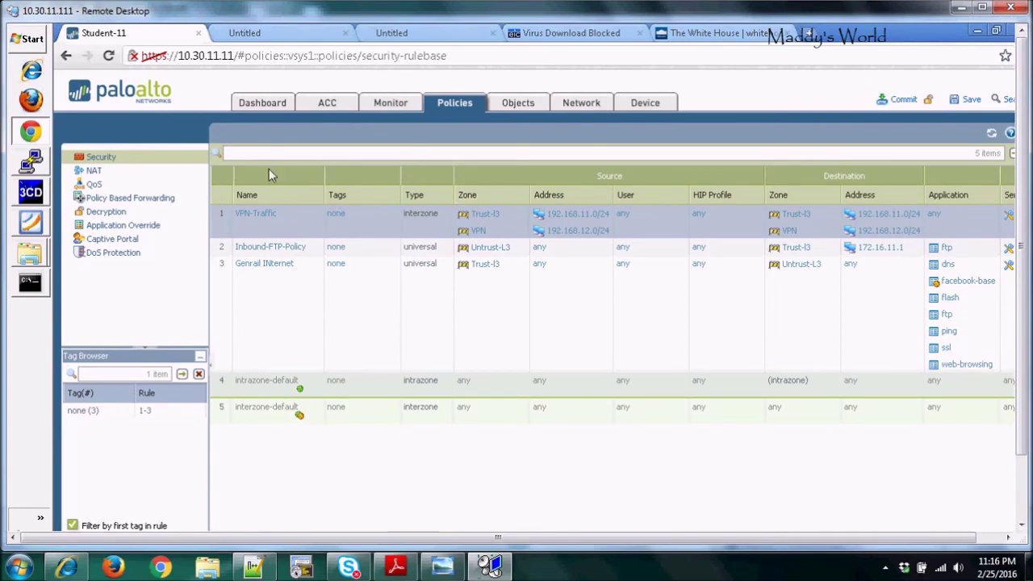
left_click(30, 284)
left_click_drag(390, 133, 359, 148)
type("ipconfig")
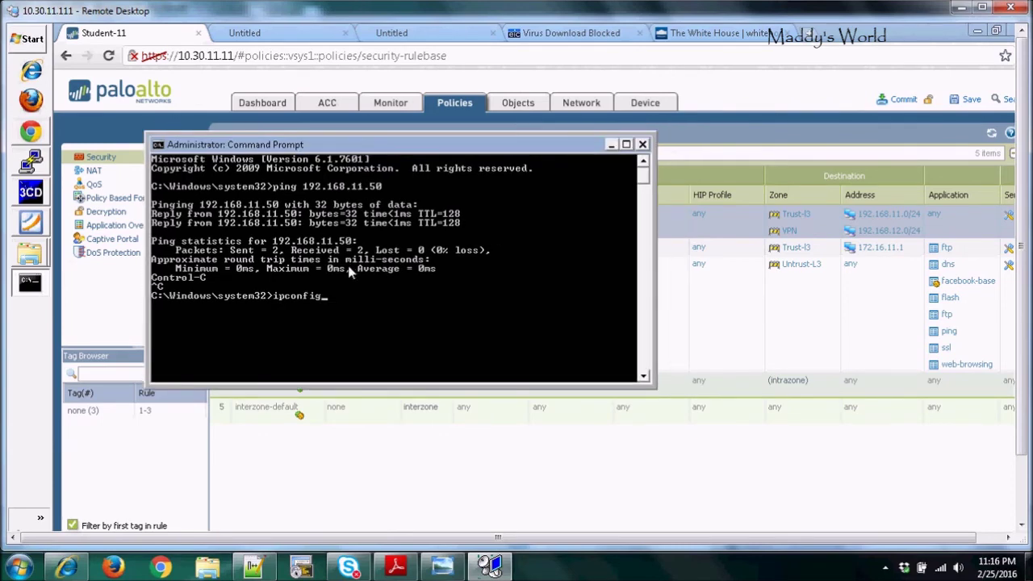
key("Return")
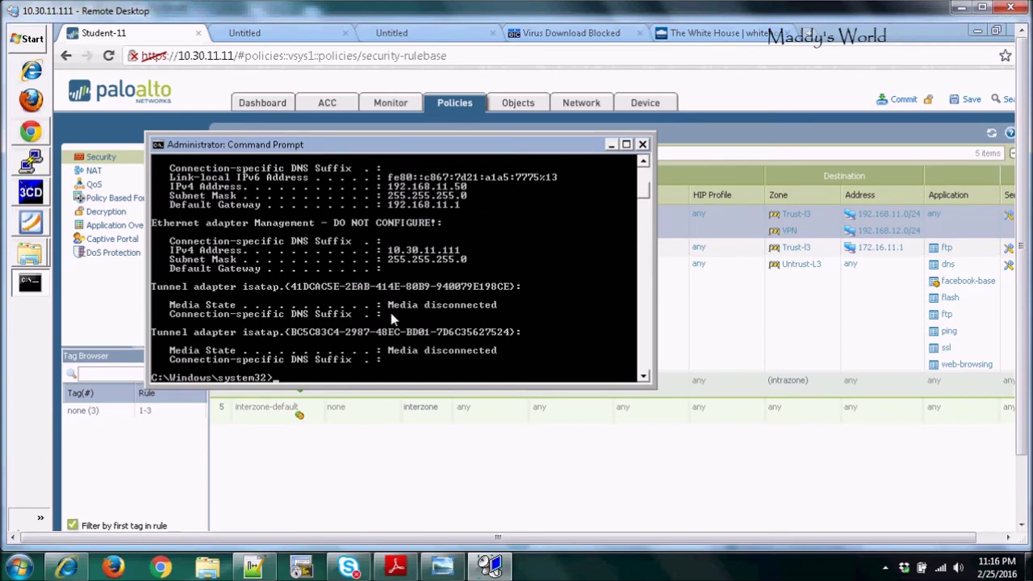
- Ping the remote host 192.168.12.50 to test connectivity across the VPN tunnel, and review the replies
type("ping 192.168.12.50")
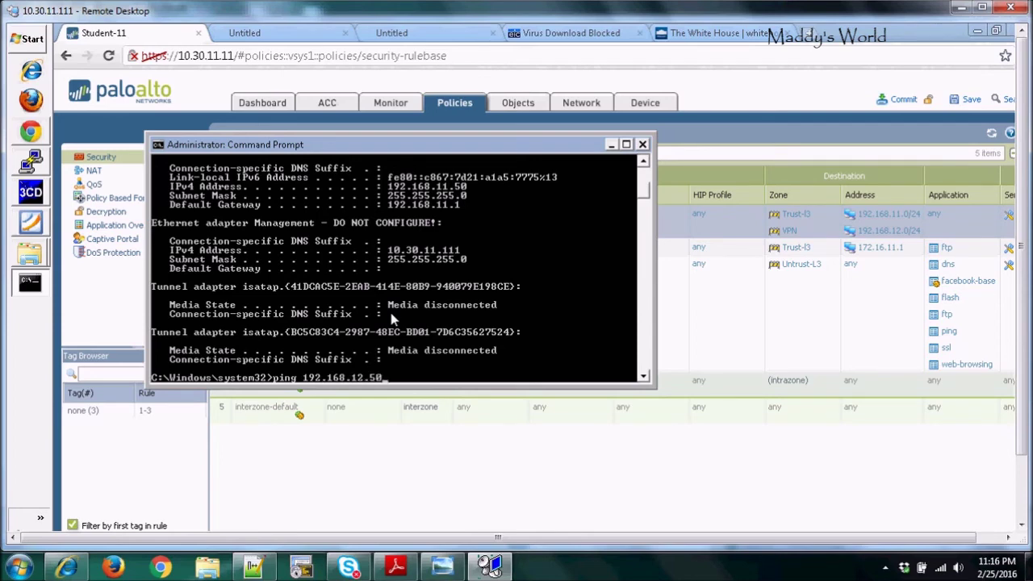
key("Return")
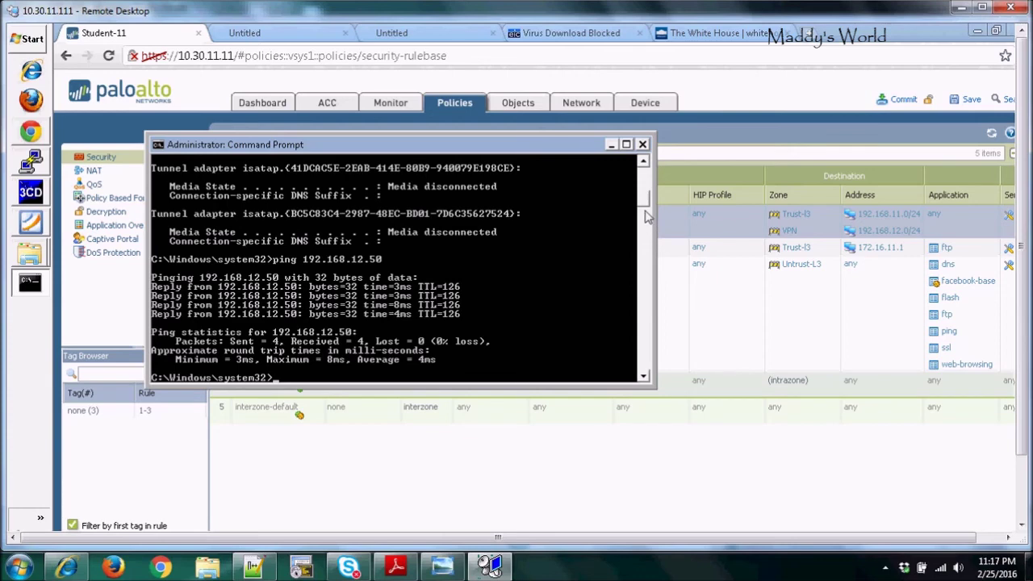
left_click_drag(645, 200, 646, 207)
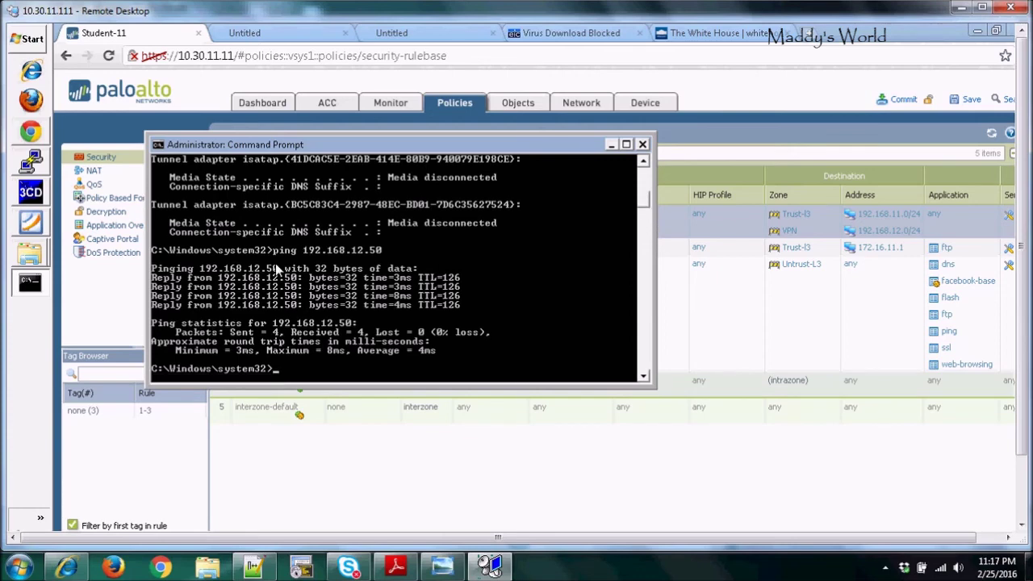
- Return to the firewall's web interface and review the IKE and IPSec VPN events in the system log
left_click(612, 146)
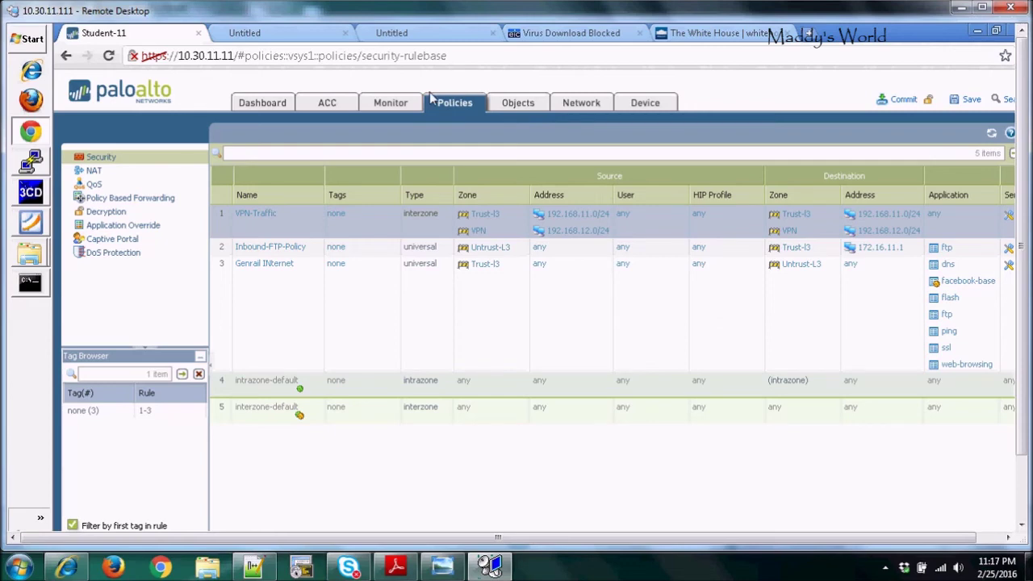
left_click(387, 105)
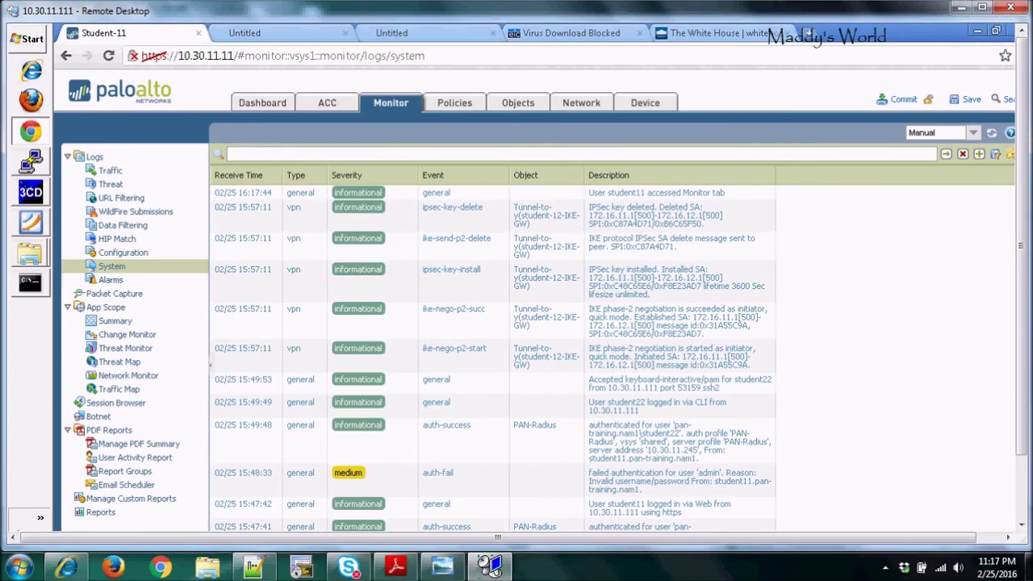
left_click_drag(1023, 208, 1023, 238)
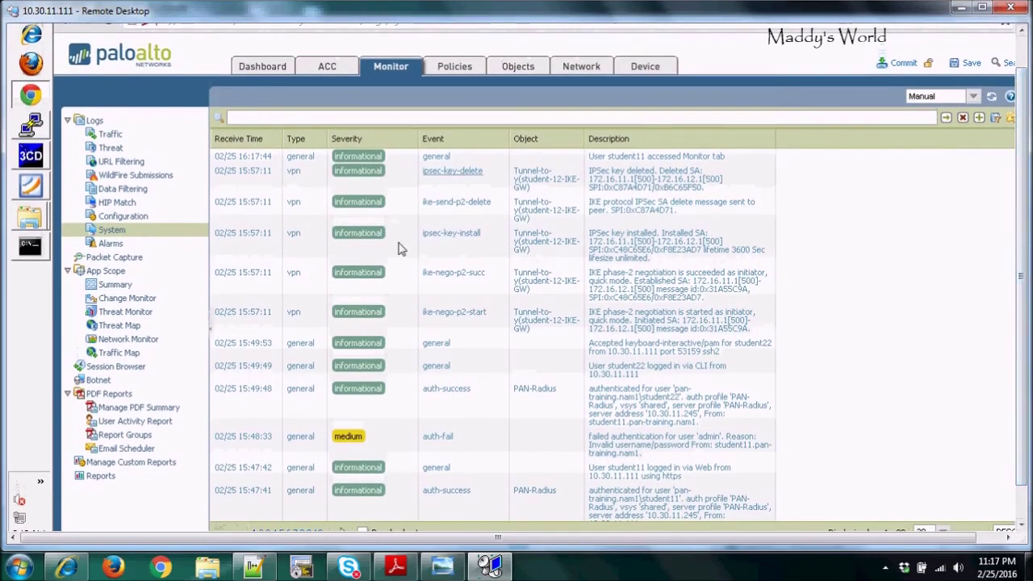
- Switch to the firewall's PuTTY session and widen the terminal window on both sides
left_click(32, 131)
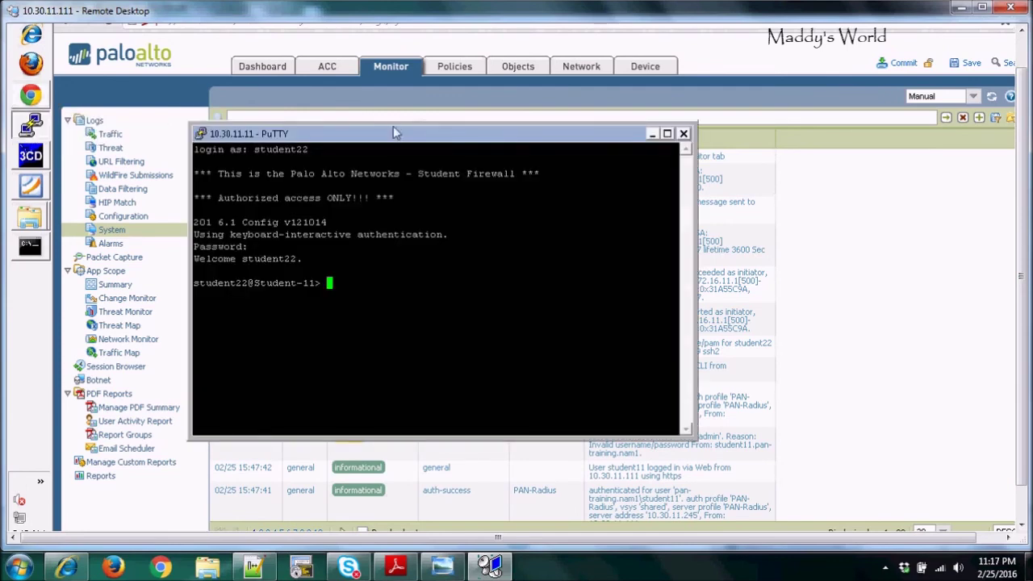
left_click_drag(393, 139, 459, 131)
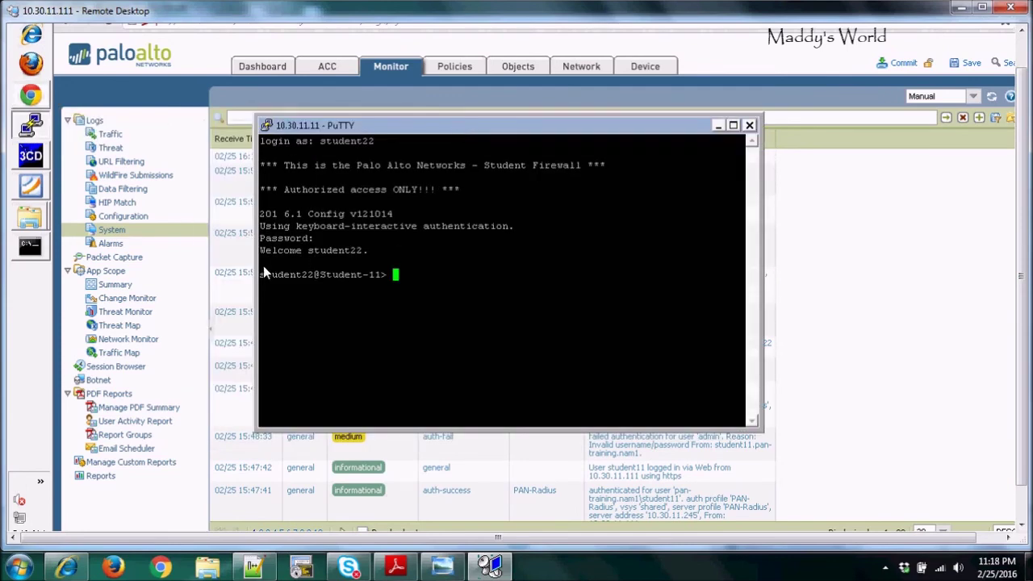
left_click_drag(258, 274, 186, 274)
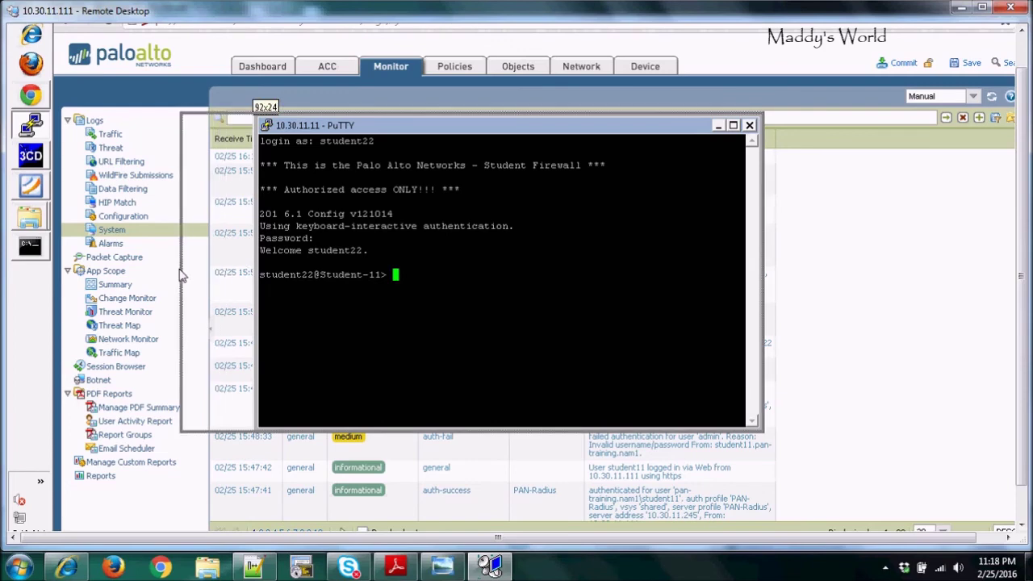
left_click_drag(762, 272, 873, 263)
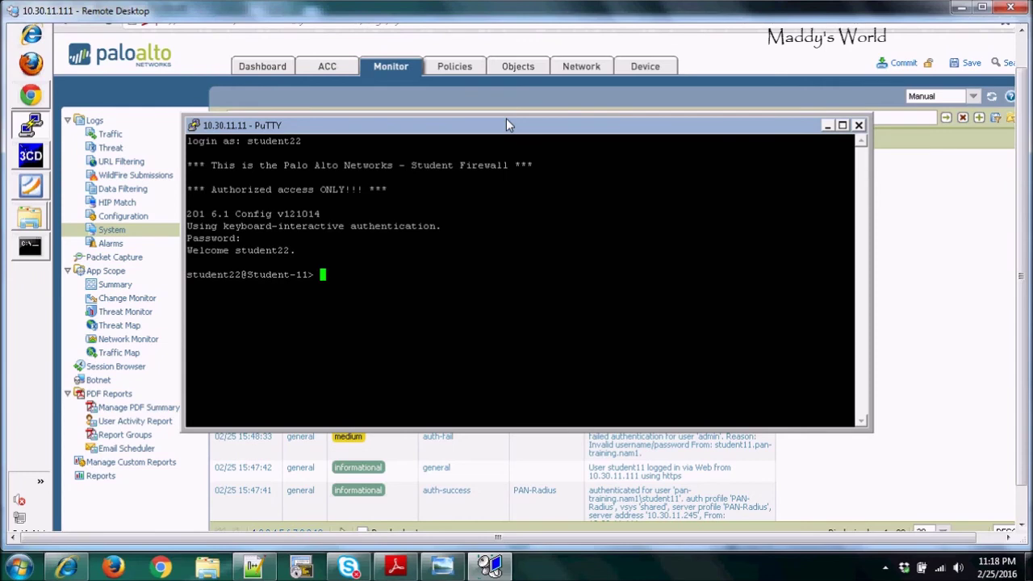
- Maximize the terminal and run show vpn ike-sa gateway student-12-IKE-GW to review the phase-1 and phase-2 security associations
type("show")
left_click(841, 125)
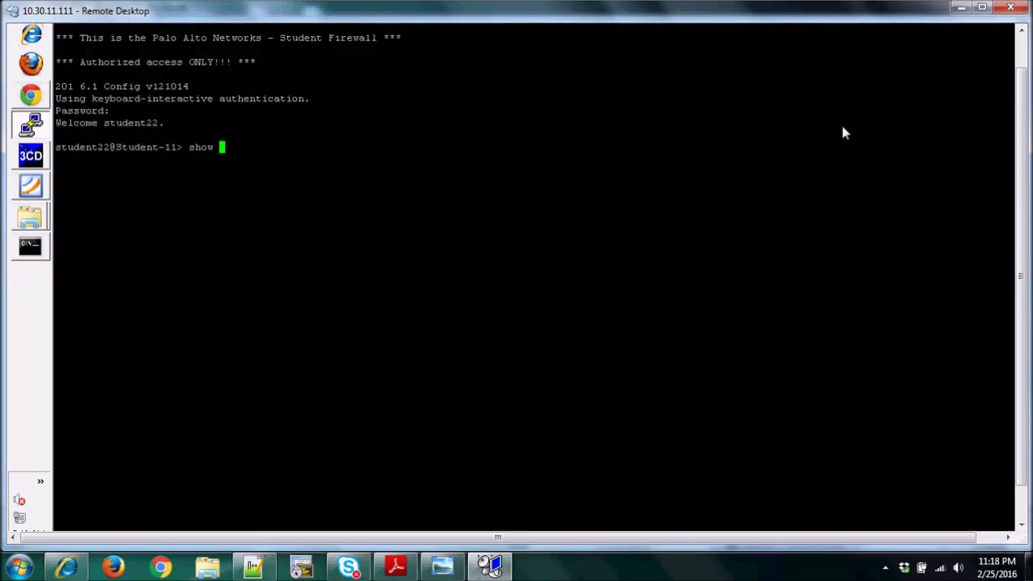
type("vpn ike-")
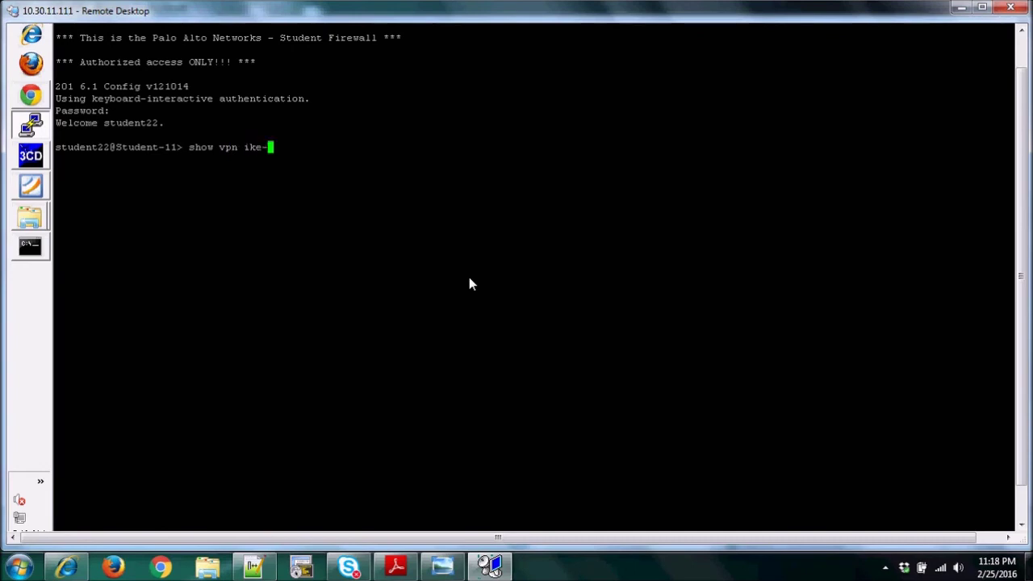
type("sa gateway")
key("Tab")
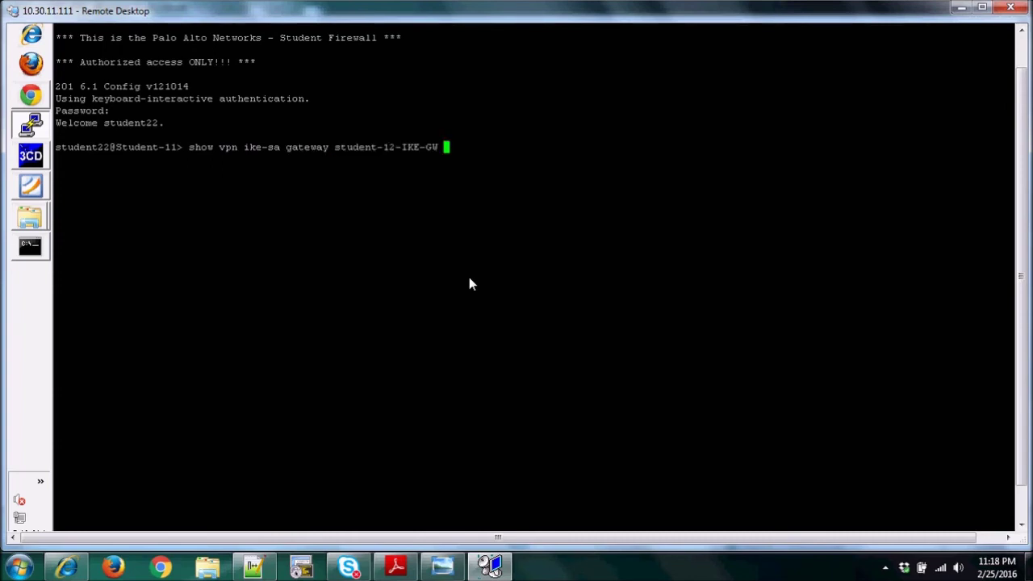
key("Return")
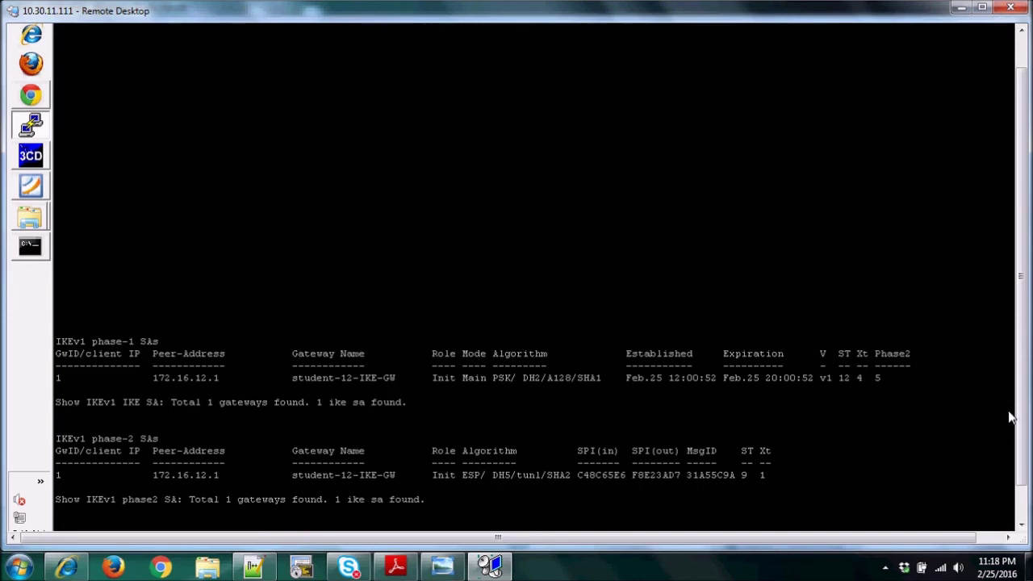
left_click_drag(1020, 417, 1020, 440)
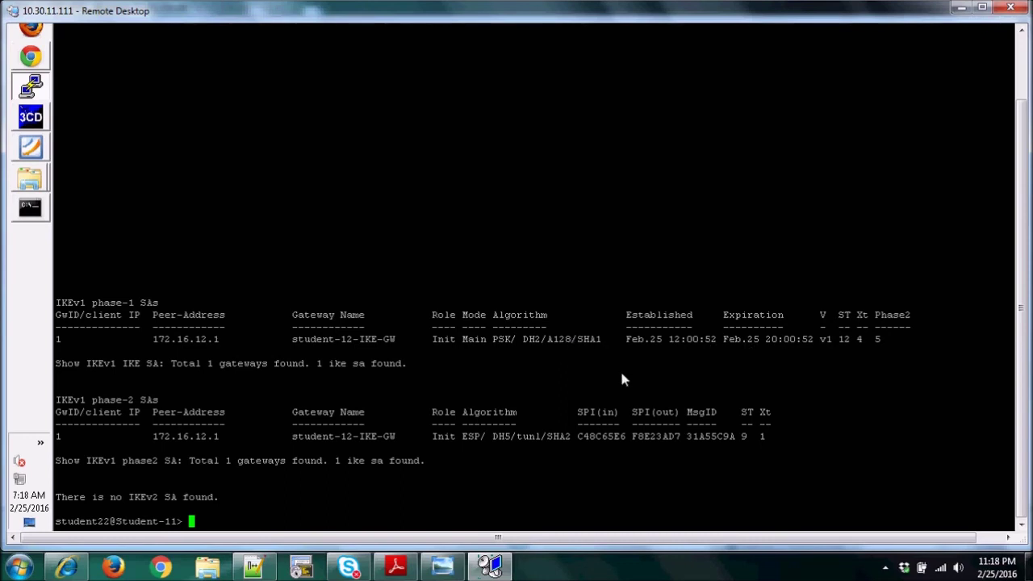
key("Return")
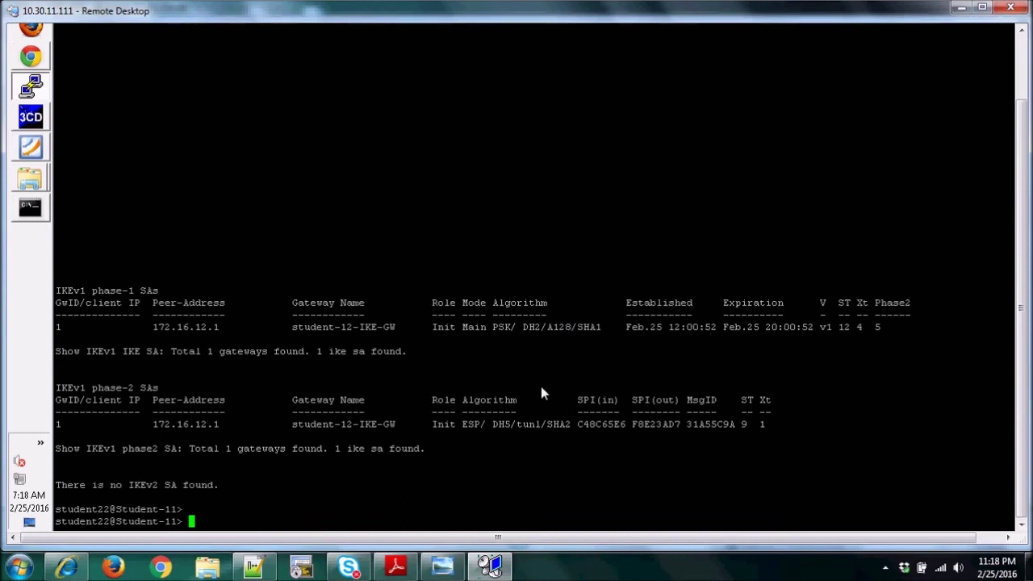
- Run show vpn ipsec-sa tunnel Tunnel-to-y to review the tunnel's IPSec security association
type("show vpn tunnel t")
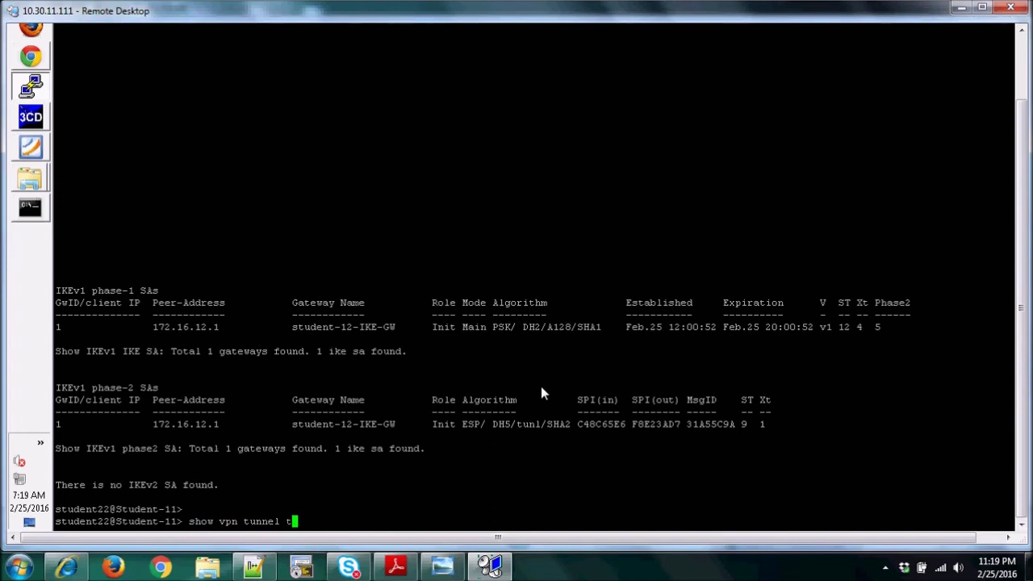
key("BackSpace")
key("BackSpace")
key("BackSpace")
key("BackSpace")
key("BackSpace")
key("BackSpace")
key("BackSpace")
key("BackSpace")
type("ipsec-sa tunnel Tunnel-to-y")
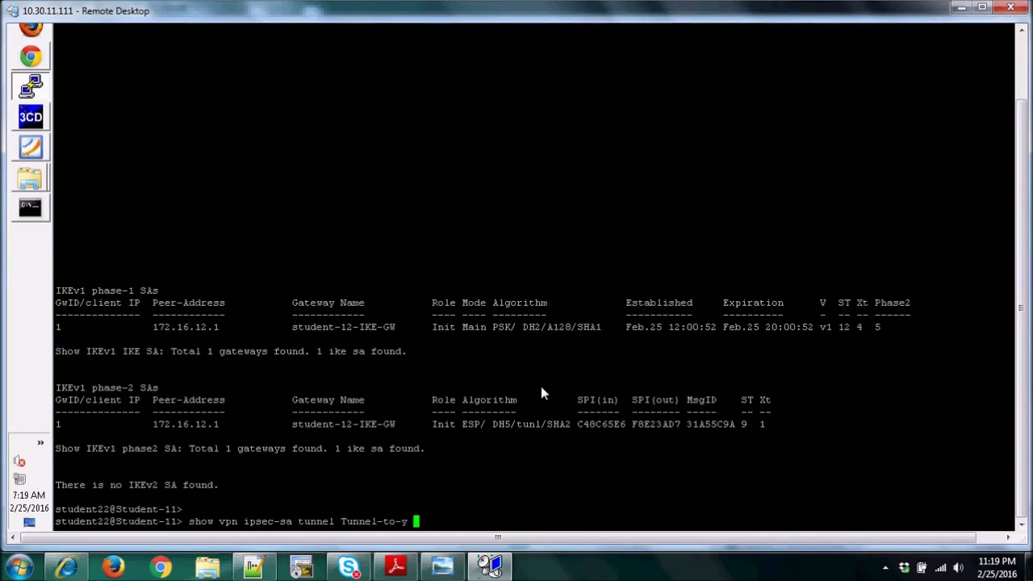
key("Return")
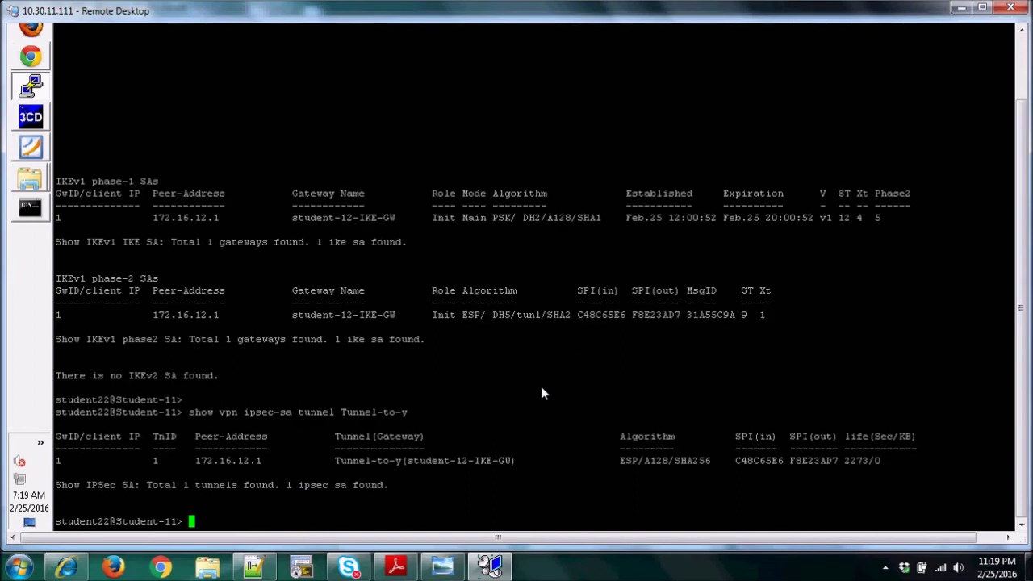
key("Return")
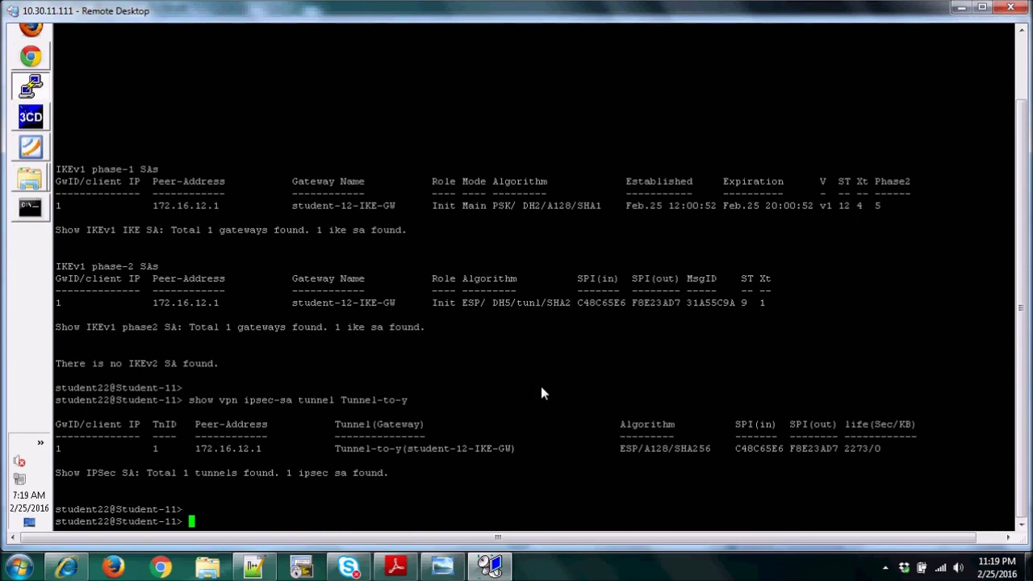
- Run show vpn flow to check the state, IP addresses and interface of the configured IPSec tunnel
key("Return")
type("show ")
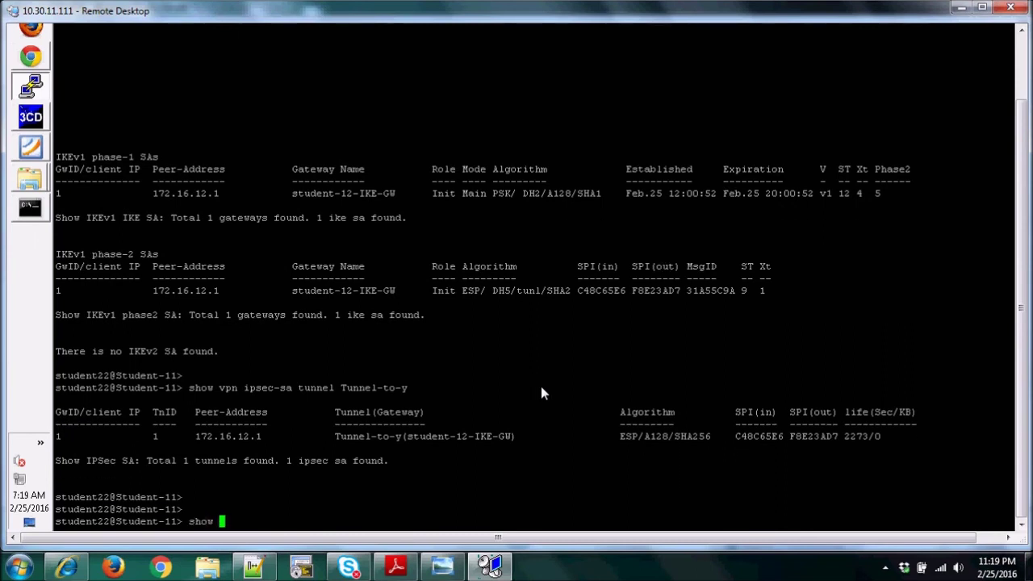
type("vpn flow")
key("Return")
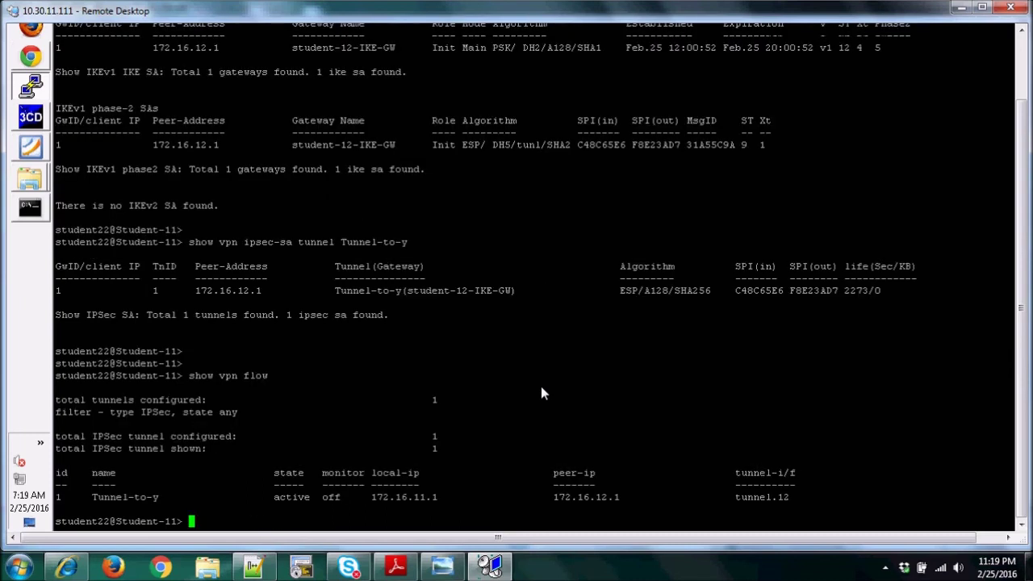
key("Return")
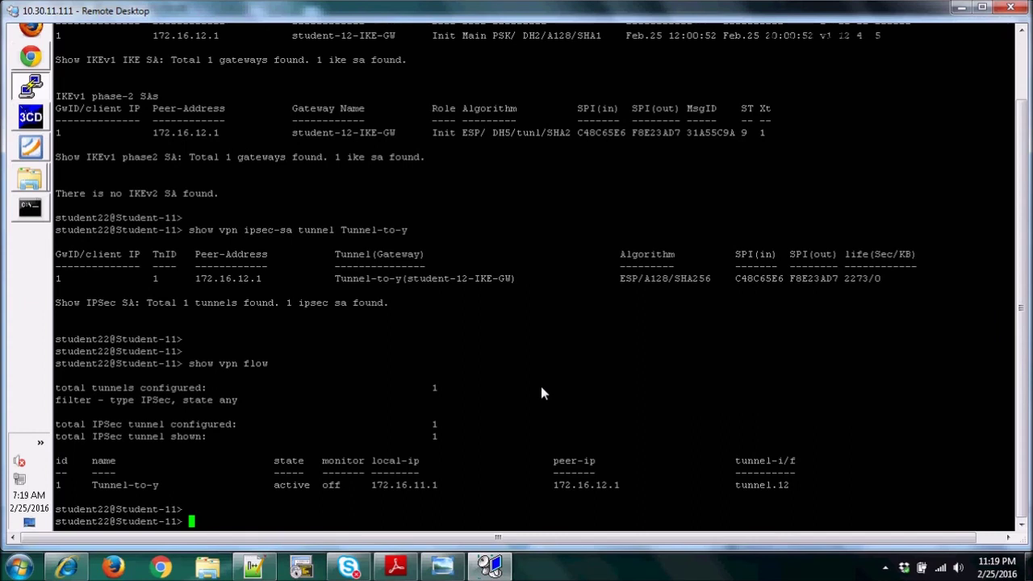
- Initiate the IKE phase-1 negotiation from the CLI with test vpn ike-sa
type("test vpn ike-sa")
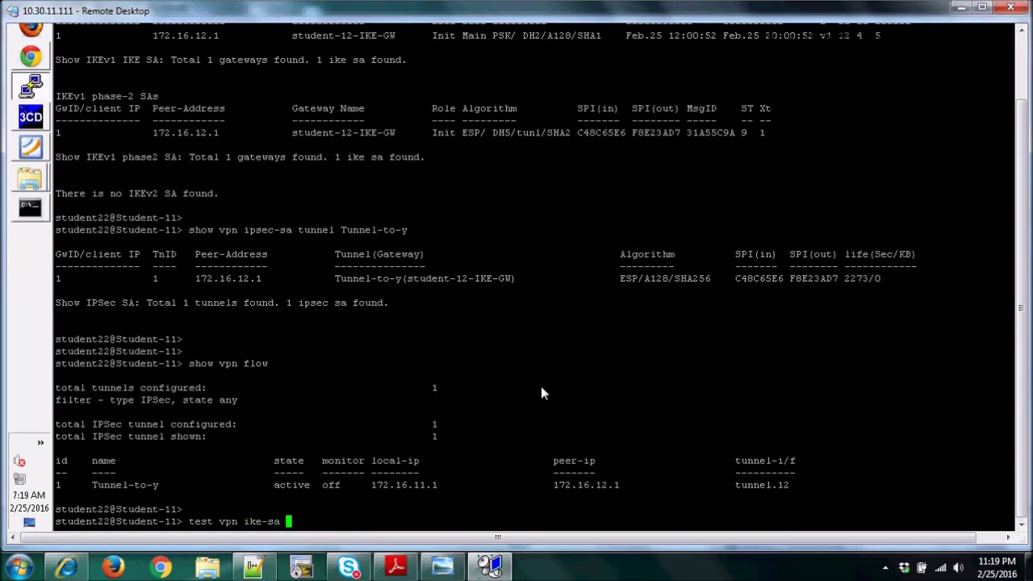
key("Return")
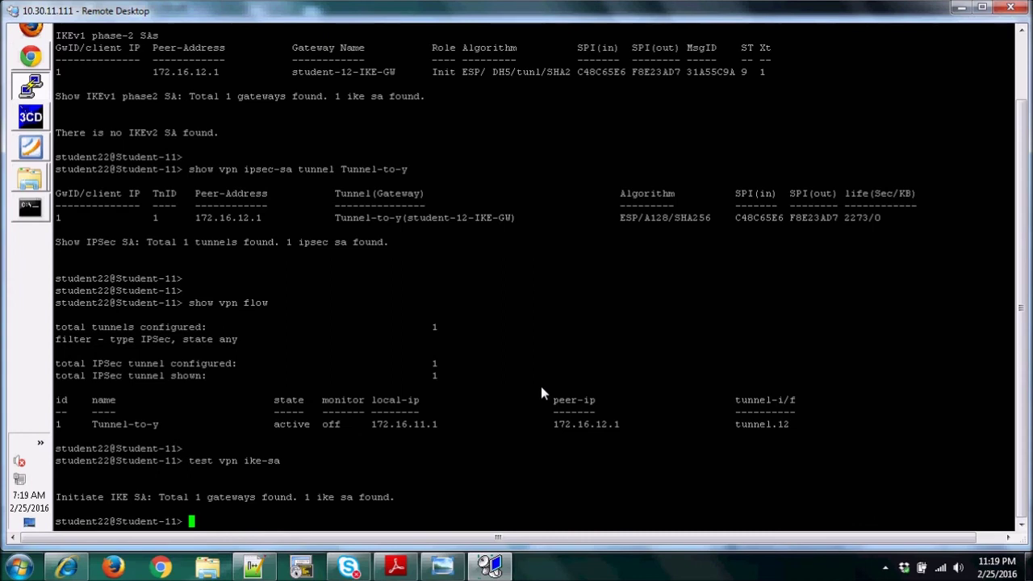
key("Return")
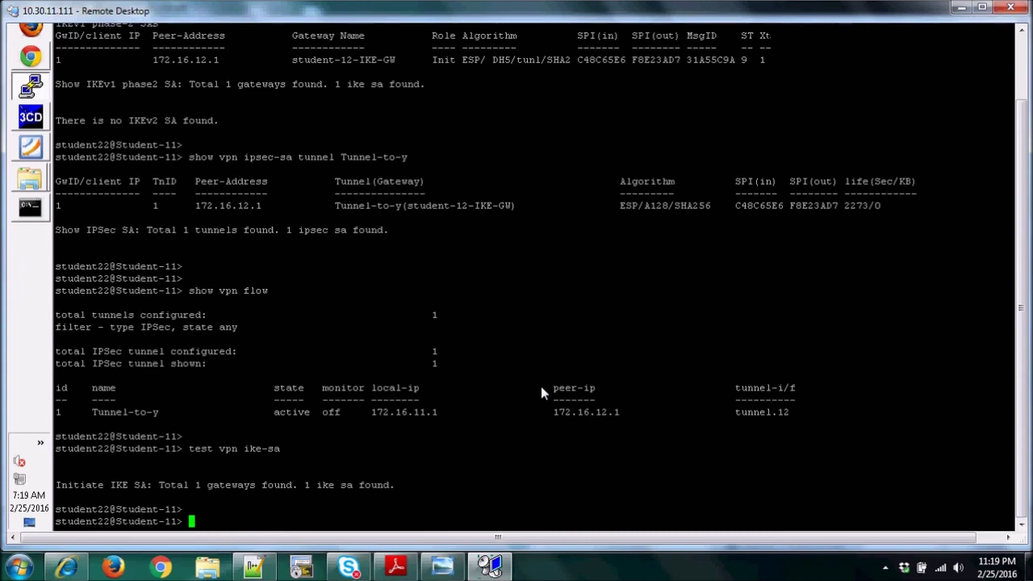
- Switch back to the firewall's web interface in Chrome and look over the VPN entries in the system log
left_click(491, 569)
left_click(490, 568)
mouse_move(30, 57)
left_click(30, 58)
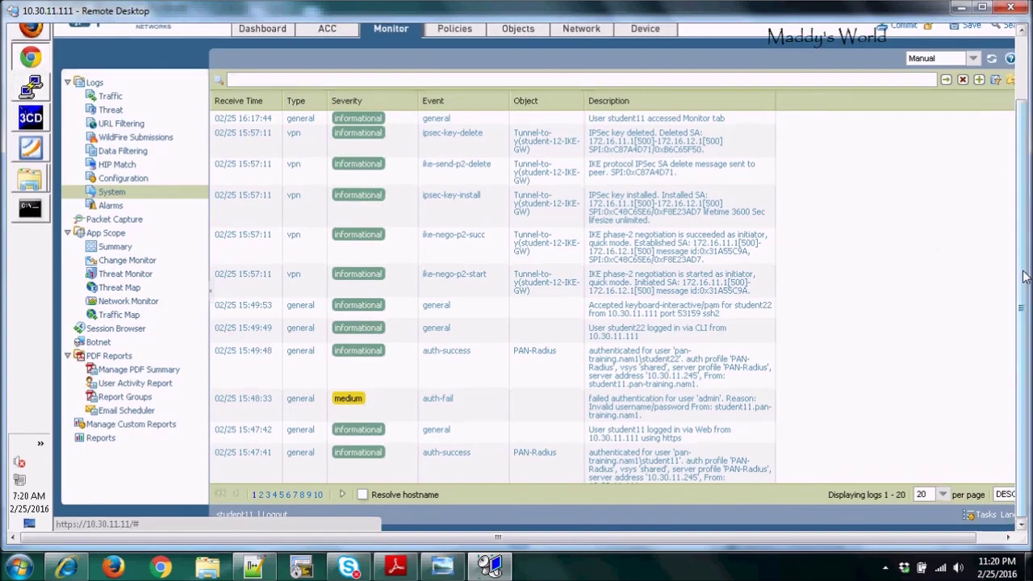
scroll(1025, 277, "up", 3)
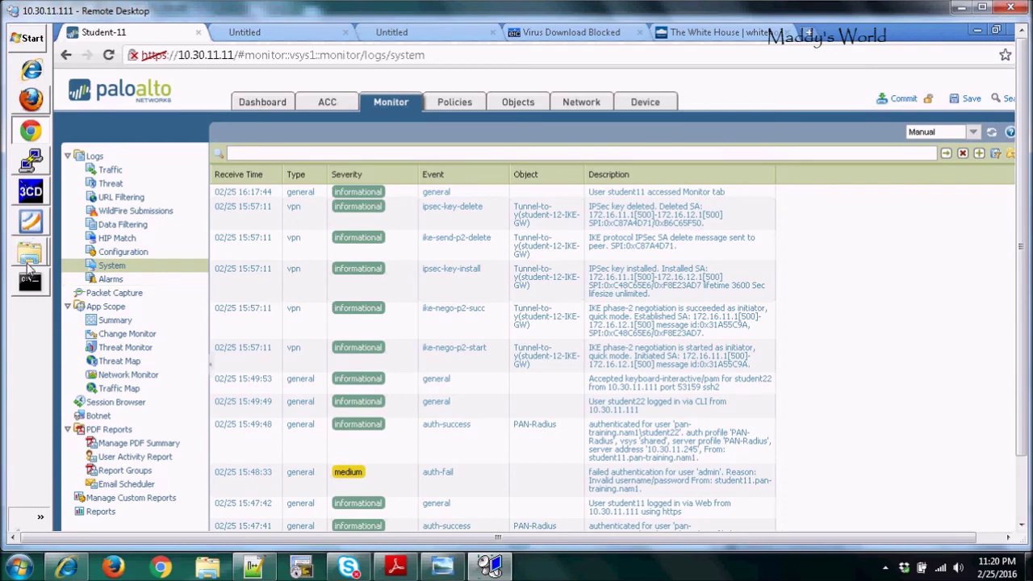
- Return to the PuTTY session and initiate the IPSec phase-2 negotiation with test vpn ipsec-sa
left_click(32, 171)
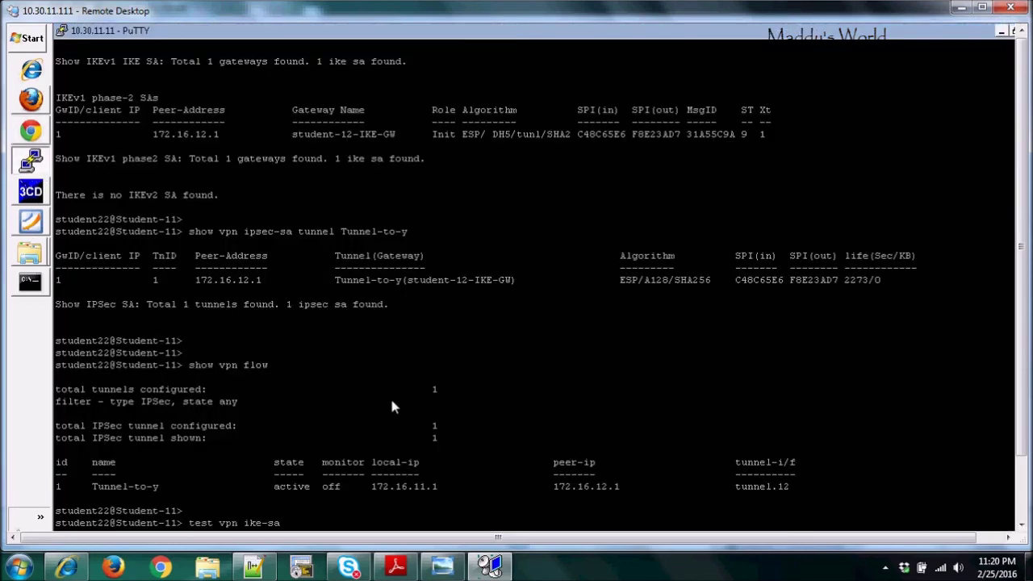
key("Return")
left_click_drag(1021, 432, 1014, 534)
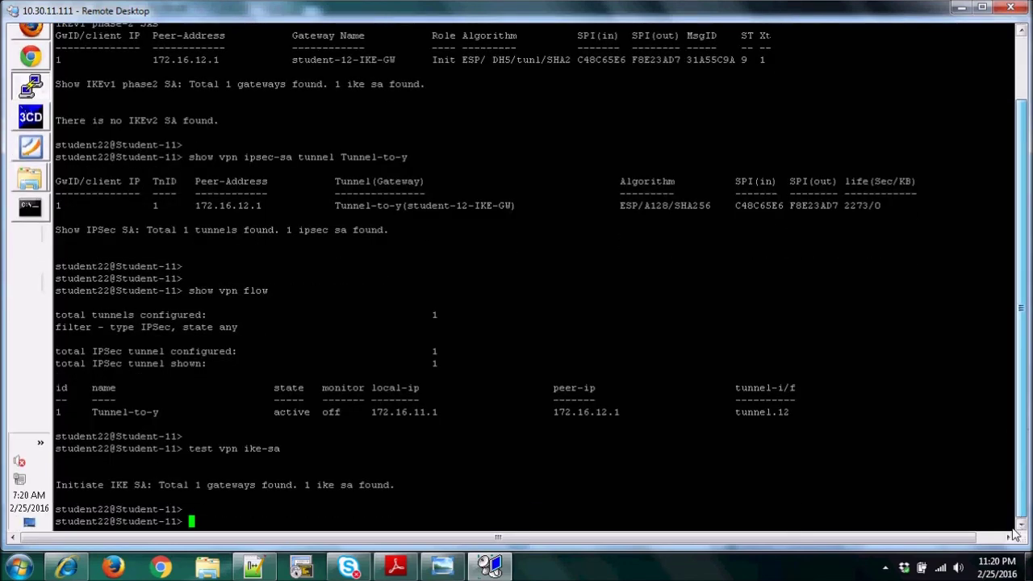
type("test ")
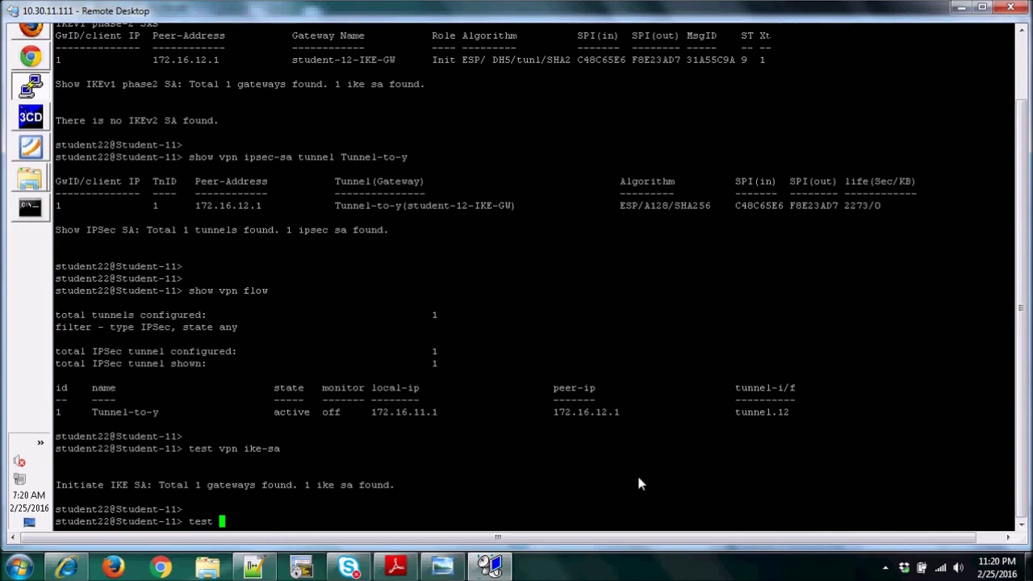
type("vpn ipsec-sa")
key("Return")
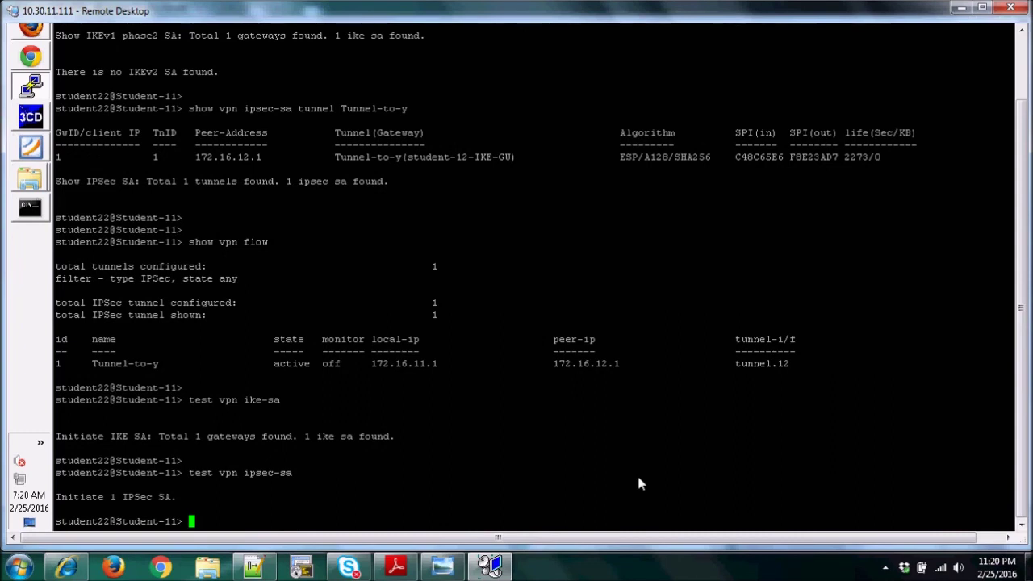
key("Return")
key("Return")
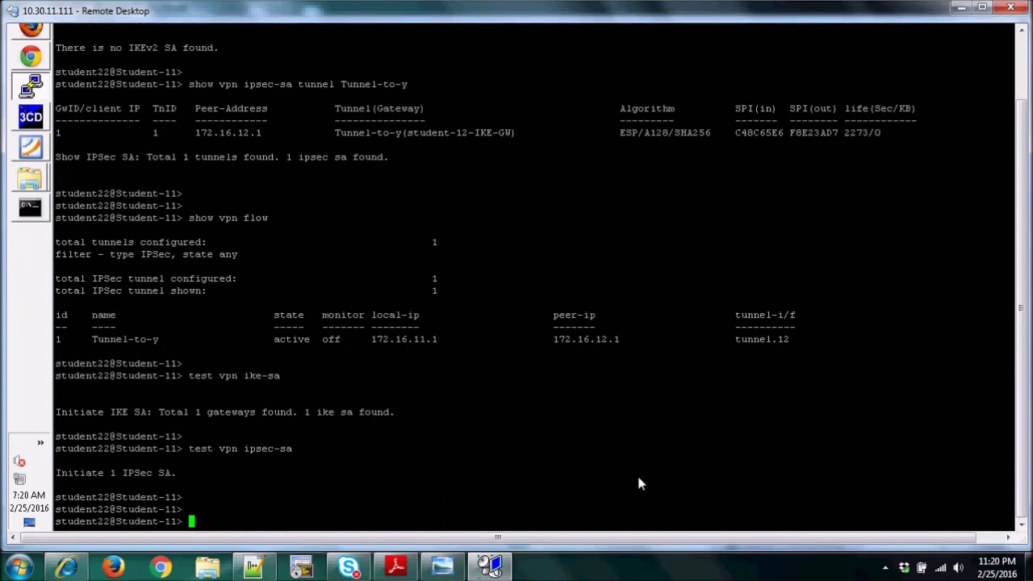
- Run show running tunnel flow to review the running IPSec, SSL-VPN and GlobalProtect tunnels
type("show t")
key("BackSpace")
type("running tunnel ")
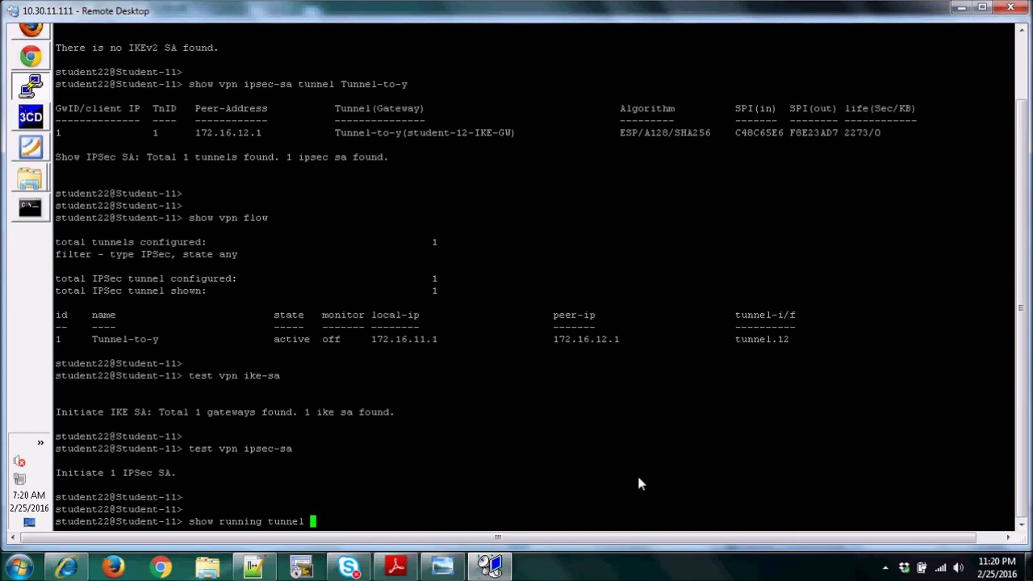
type("flow")
key("Return")
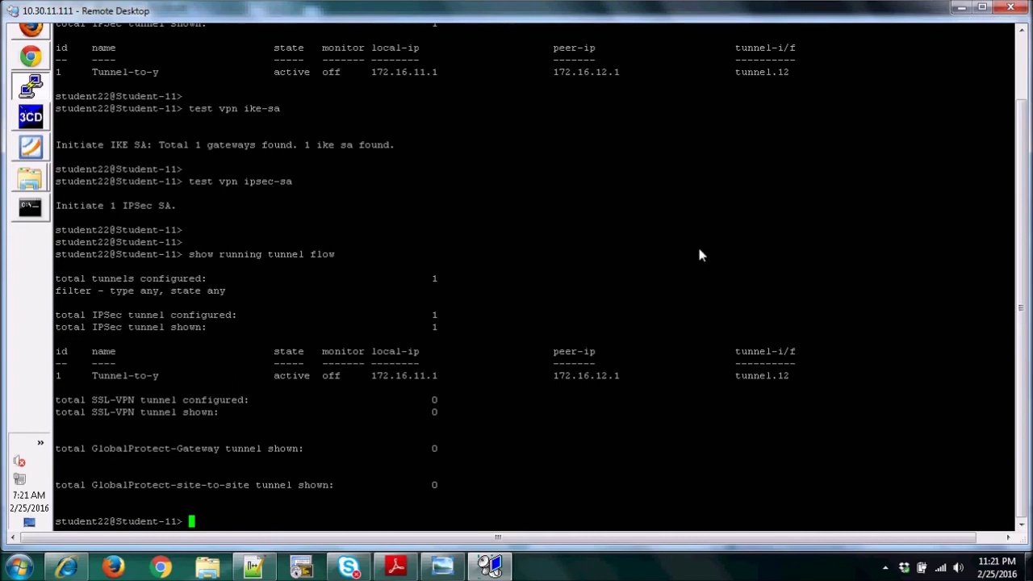
left_click(885, 568)
left_click(848, 490)
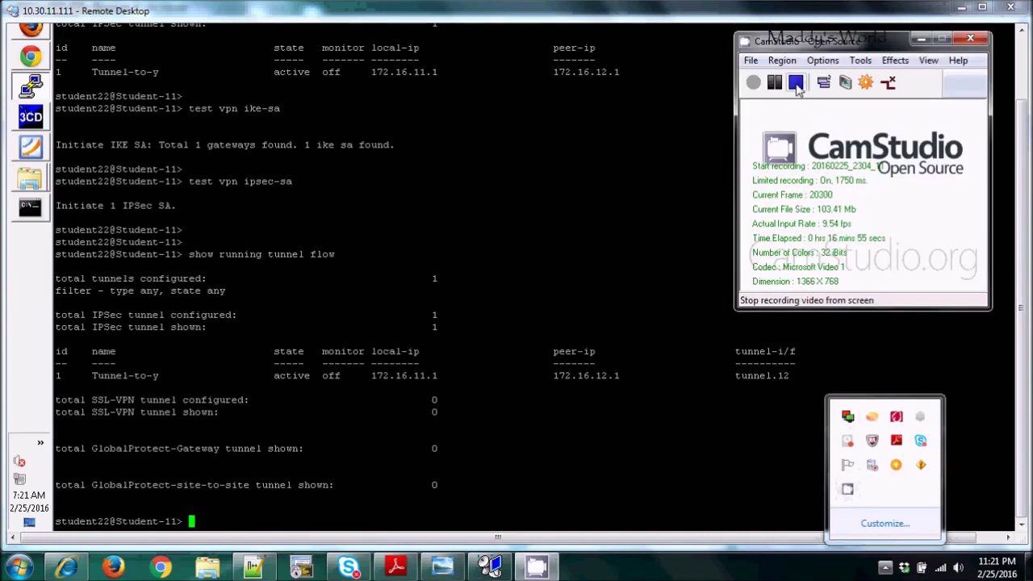
left_click(795, 84)
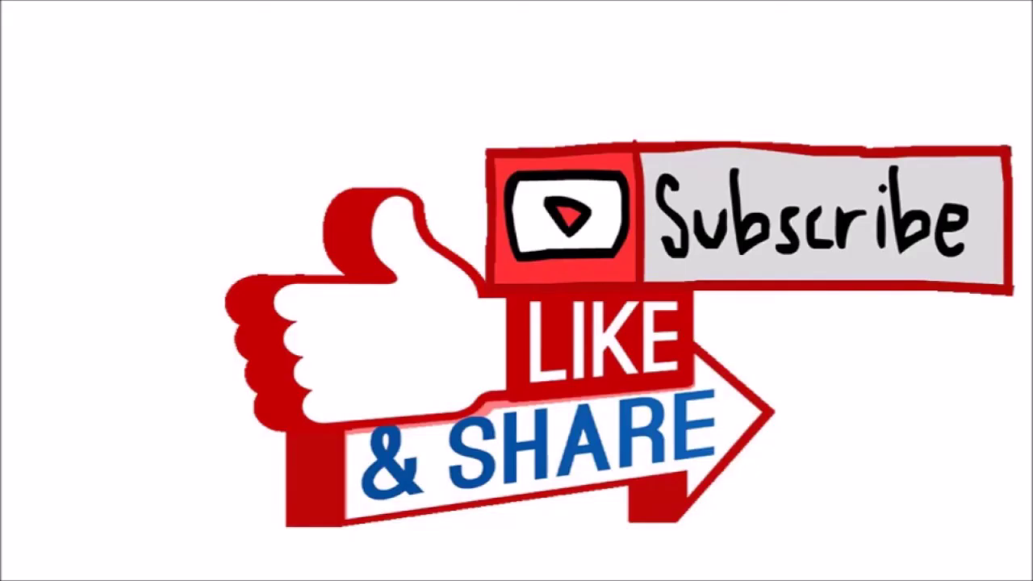